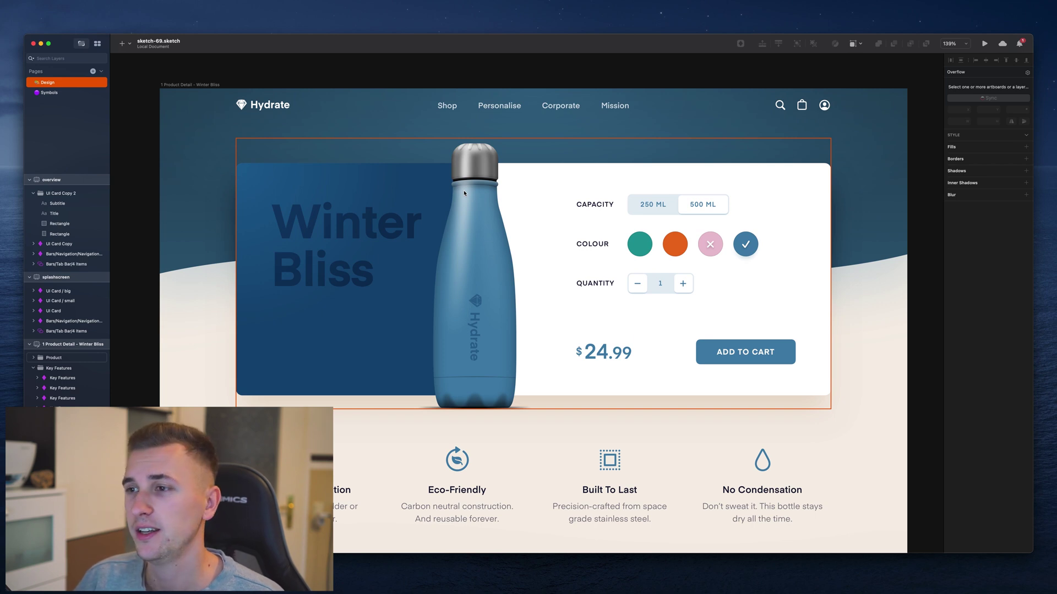
Scroll down to the Key Features row and select its four-card group
{"action": "scroll", "coordinate": [666, 361], "scroll_direction": "down", "scroll_amount": 5}
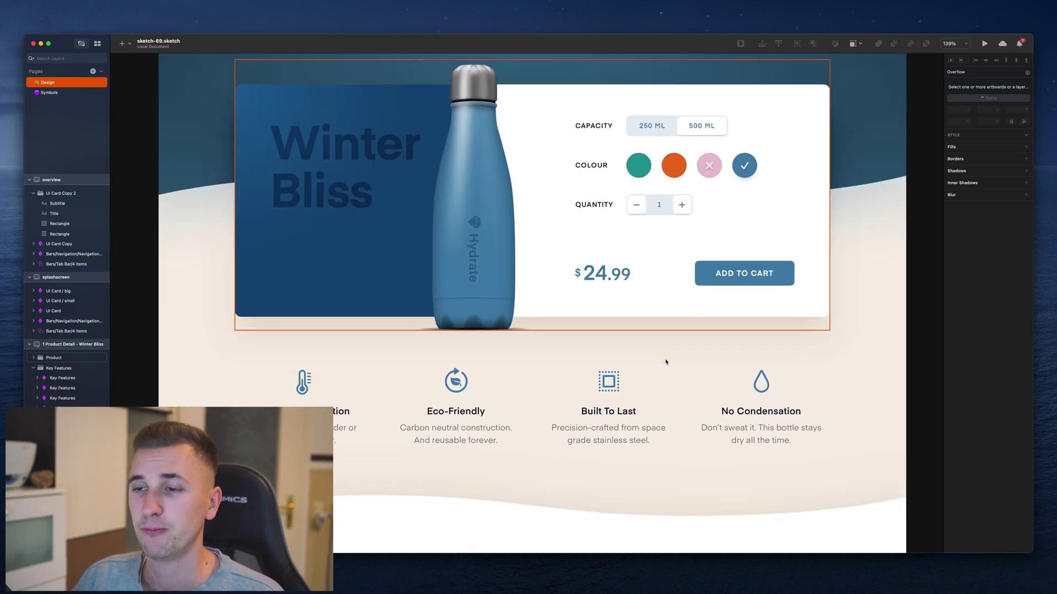
{"action": "left_click", "coordinate": [612, 420]}
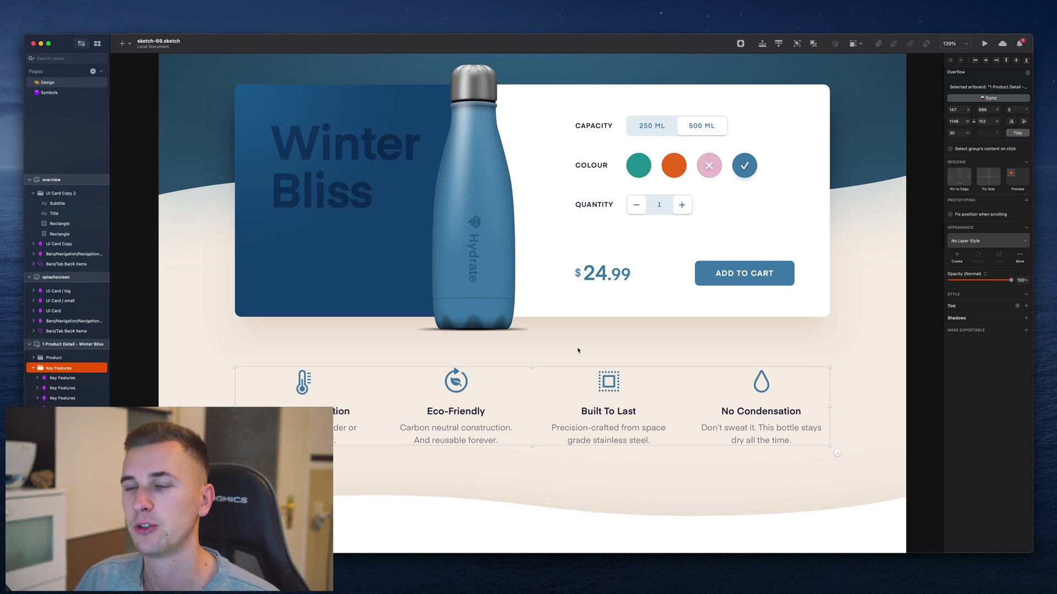
Select the No Condensation card and expand its layers in the Layers list
{"action": "scroll", "coordinate": [284, 381], "scroll_direction": "down", "scroll_amount": 2}
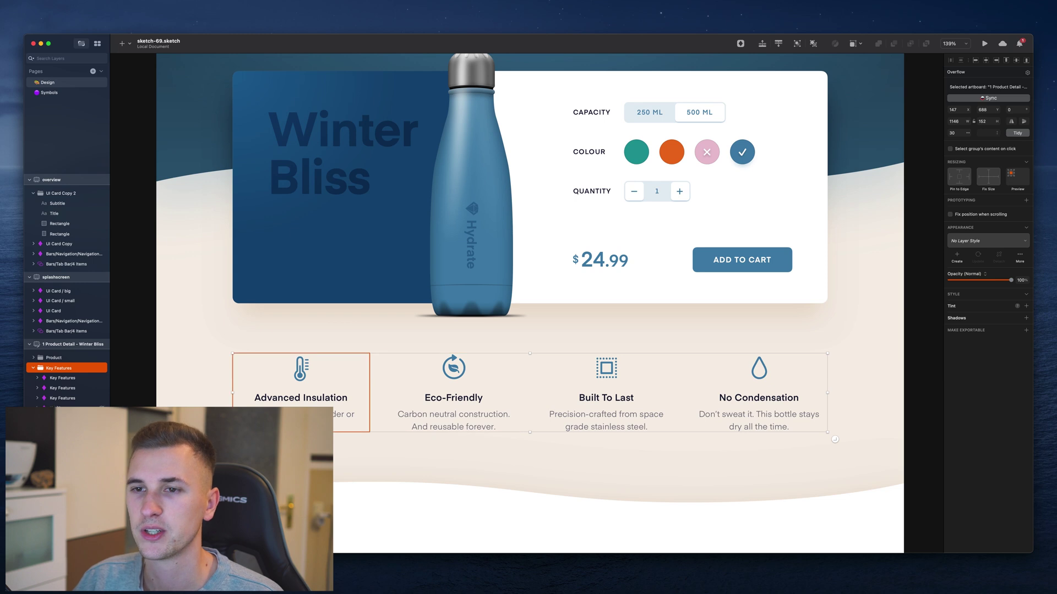
{"action": "left_click", "coordinate": [61, 380]}
{"action": "left_click", "coordinate": [37, 379]}
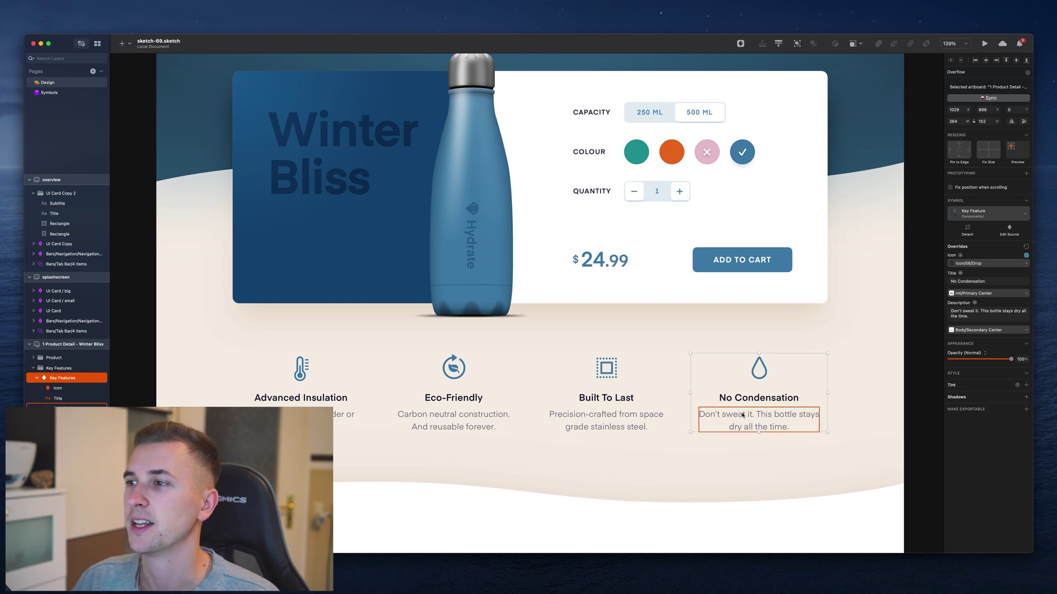
Change the fourth card's Title override to 'ABC' and open the Key Feature symbol source
{"action": "left_click", "coordinate": [966, 282]}
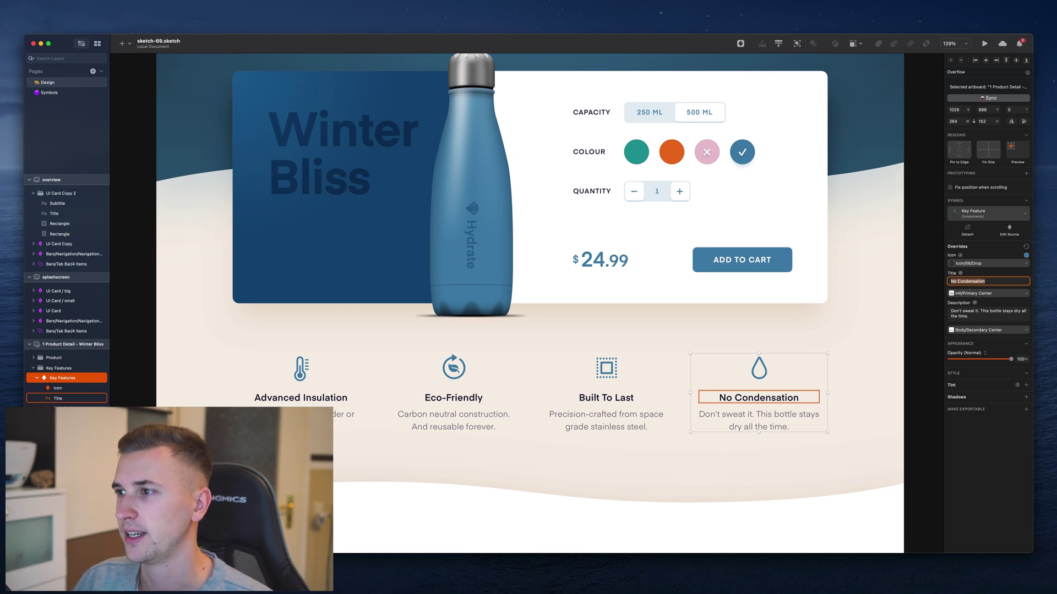
{"action": "type", "text": "ABC"}
{"action": "key", "text": "Return"}
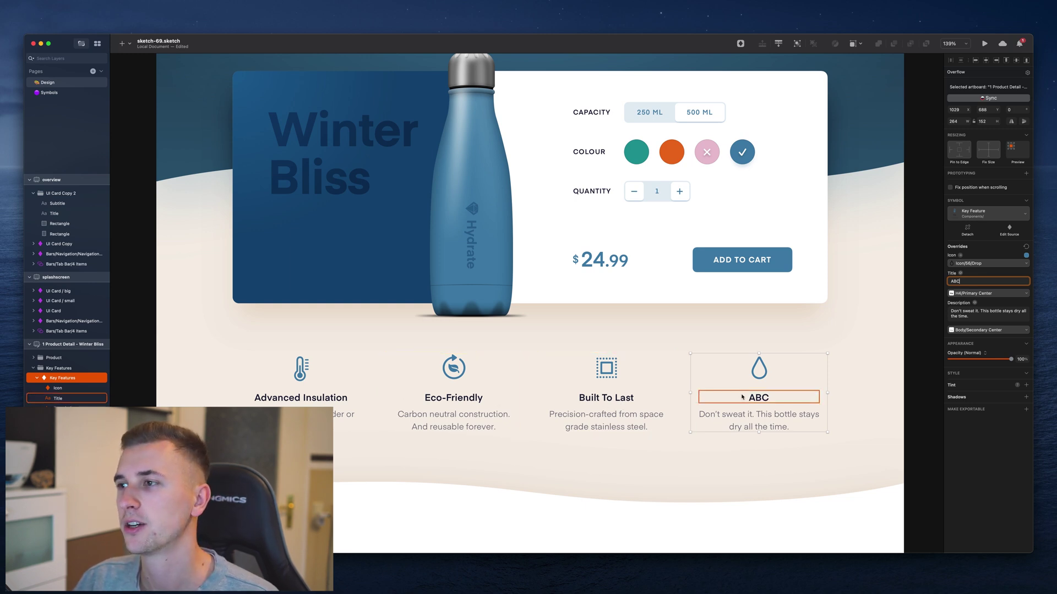
{"action": "double_click", "coordinate": [798, 374]}
{"action": "scroll", "coordinate": [688, 363], "scroll_direction": "up", "scroll_amount": 5}
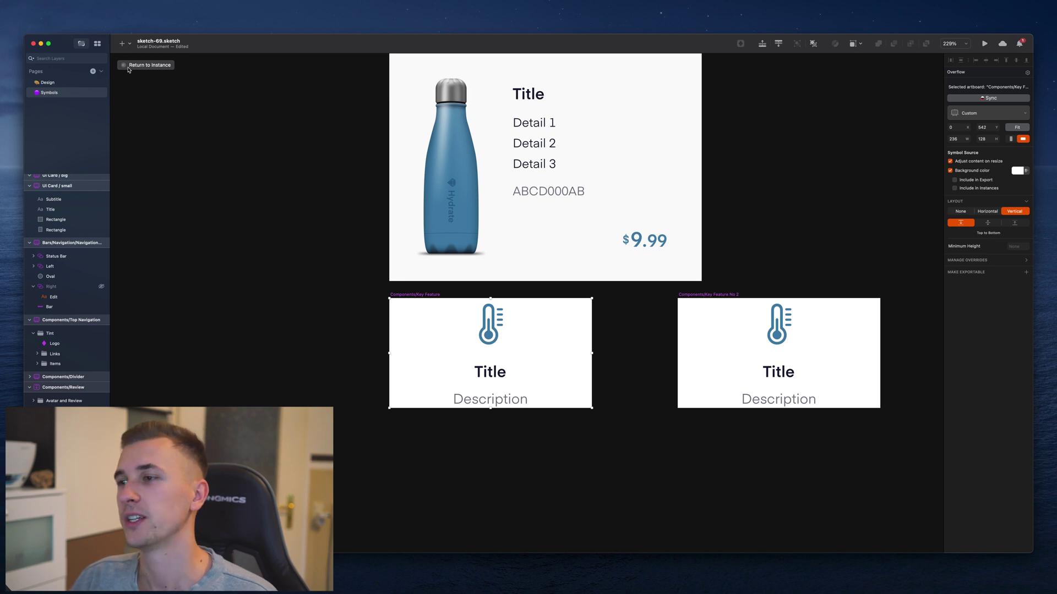
Return to the ABC card instance and set its Icon override to Thermometer
{"action": "left_click", "coordinate": [127, 66]}
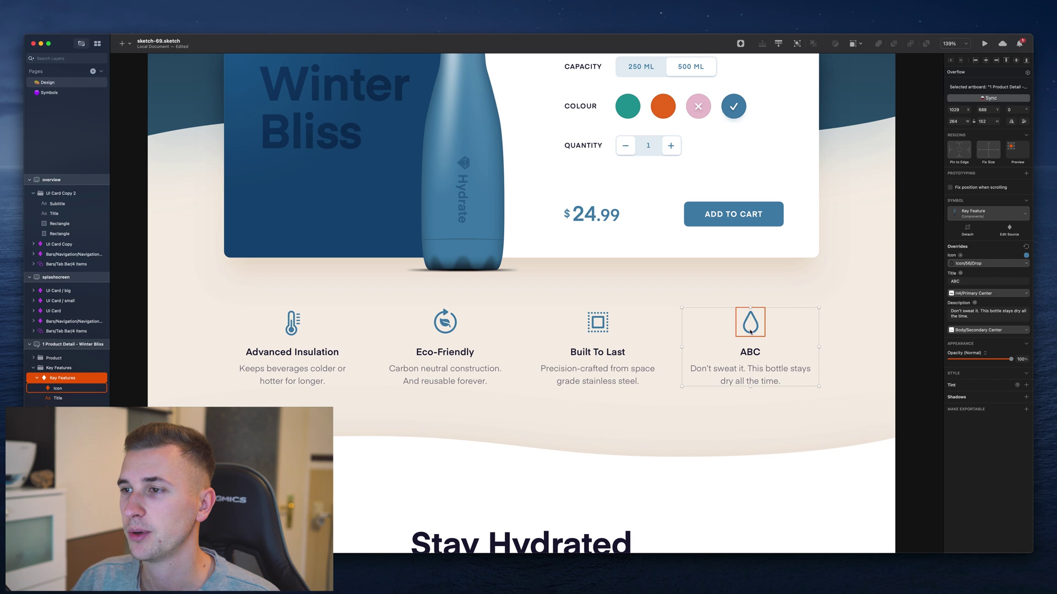
{"action": "scroll", "coordinate": [750, 326], "scroll_direction": "up", "scroll_amount": 3}
{"action": "scroll", "coordinate": [750, 331], "scroll_direction": "left", "scroll_amount": 2}
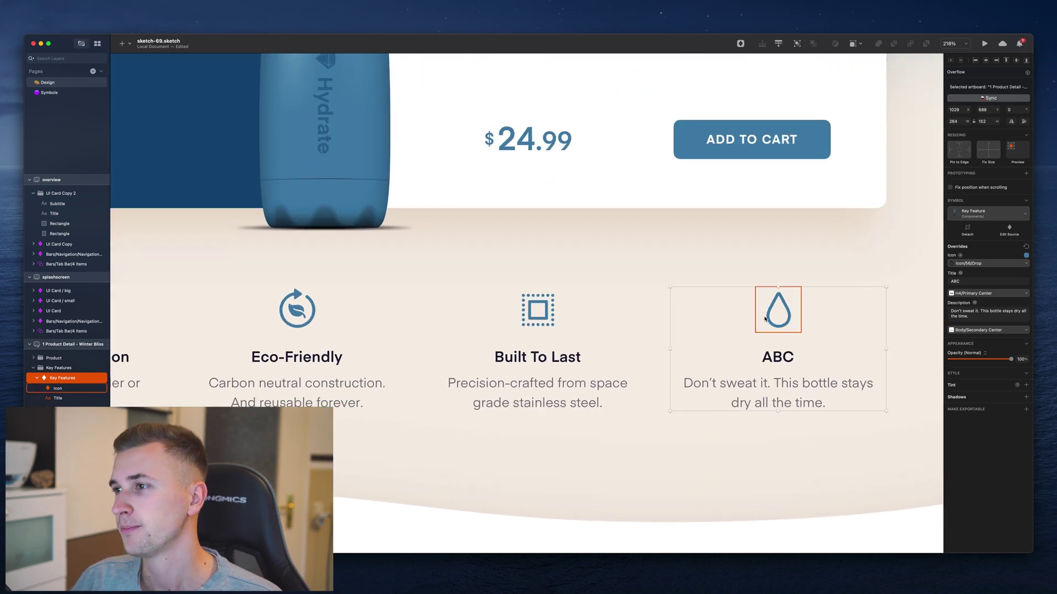
{"action": "left_click", "coordinate": [983, 264]}
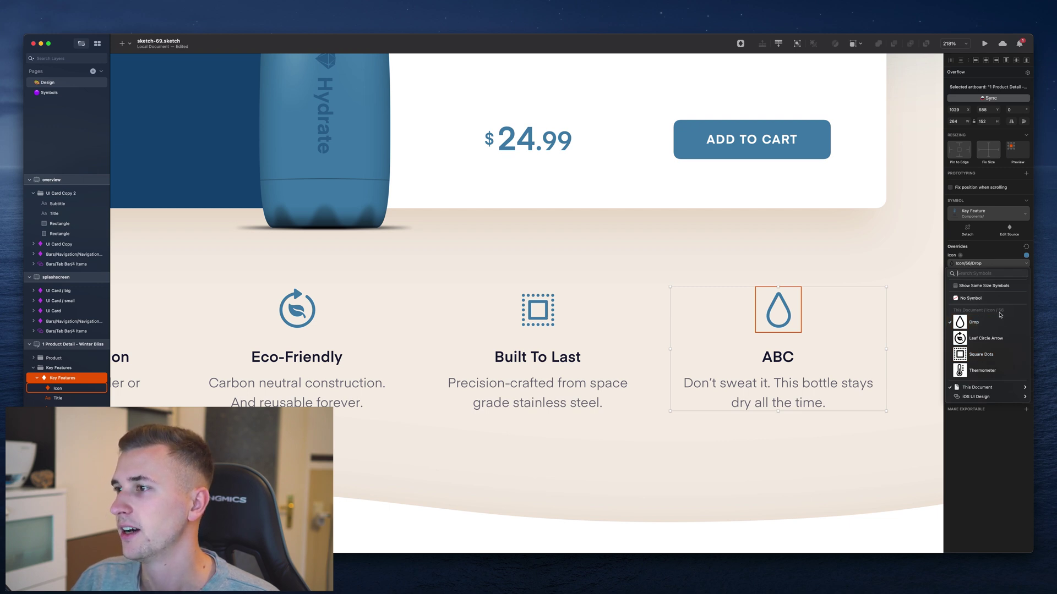
{"action": "left_click", "coordinate": [982, 370]}
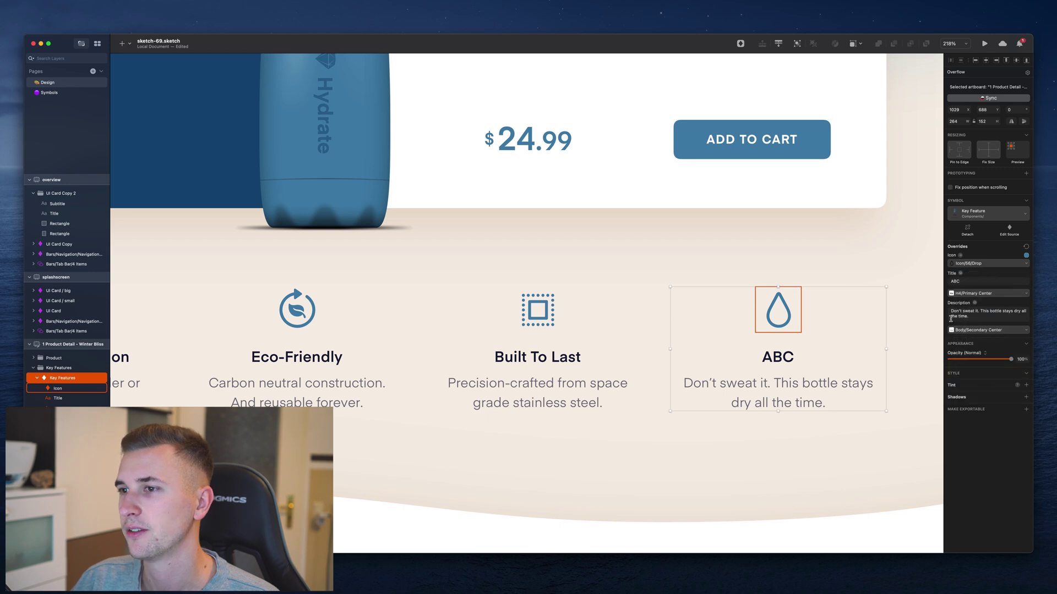
Zoom out and restore the ABC card's Icon override to Drop, leaving the text style unchanged
{"action": "key", "text": "super+1"}
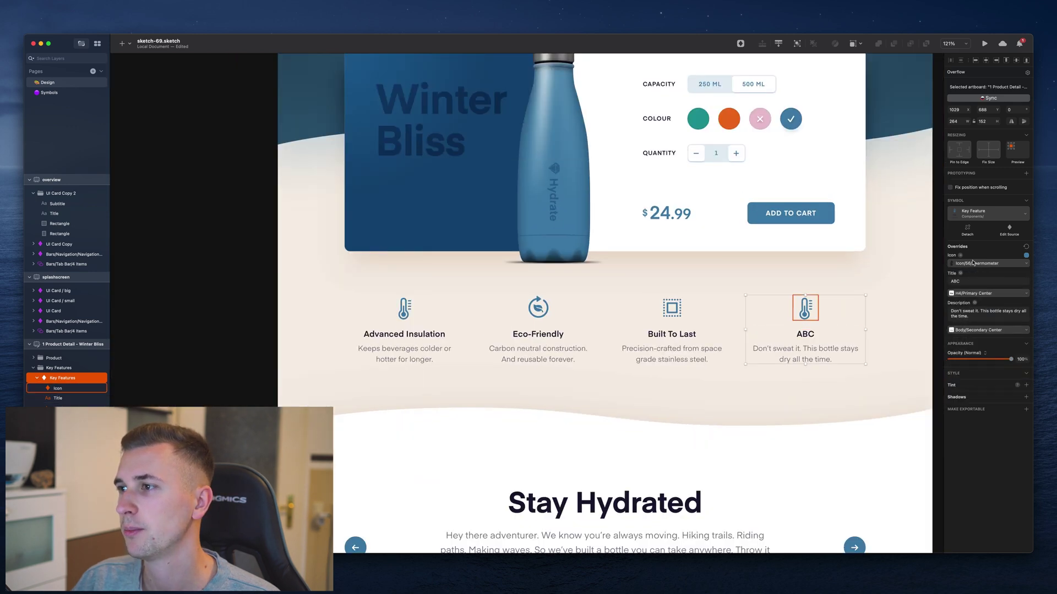
{"action": "left_click", "coordinate": [972, 265]}
{"action": "left_click", "coordinate": [975, 322]}
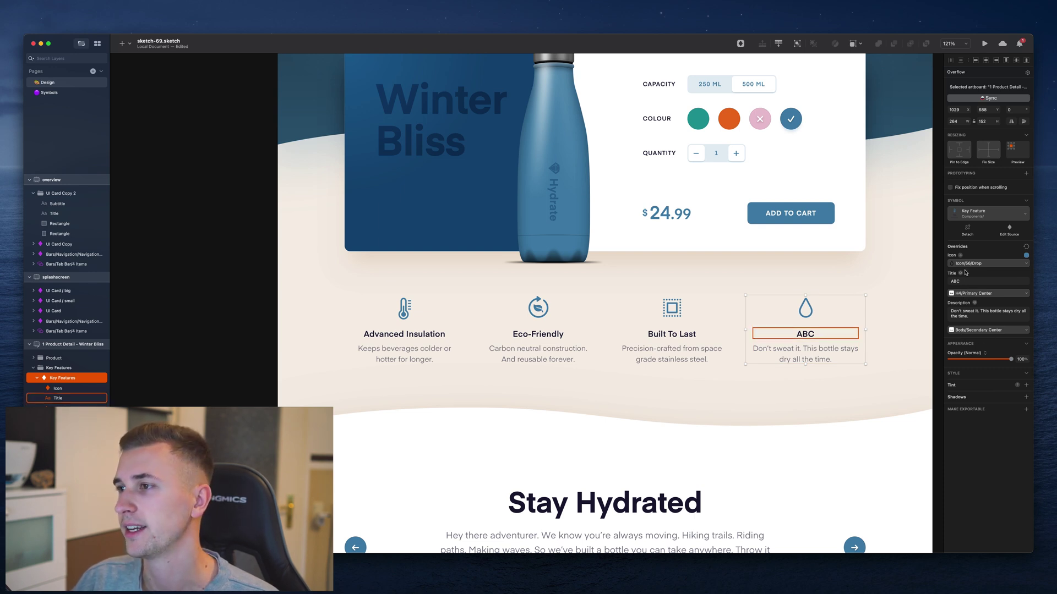
{"action": "left_click", "coordinate": [988, 293]}
{"action": "key", "text": "Escape"}
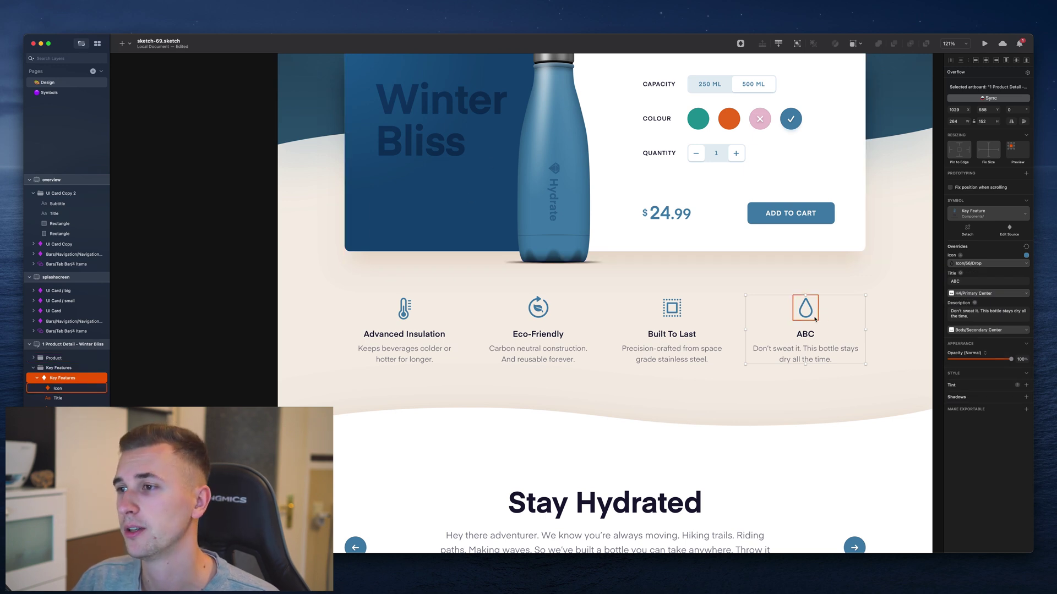
Open the Key Feature symbol source and navigate to the 56 px icon artboards
{"action": "double_click", "coordinate": [842, 310]}
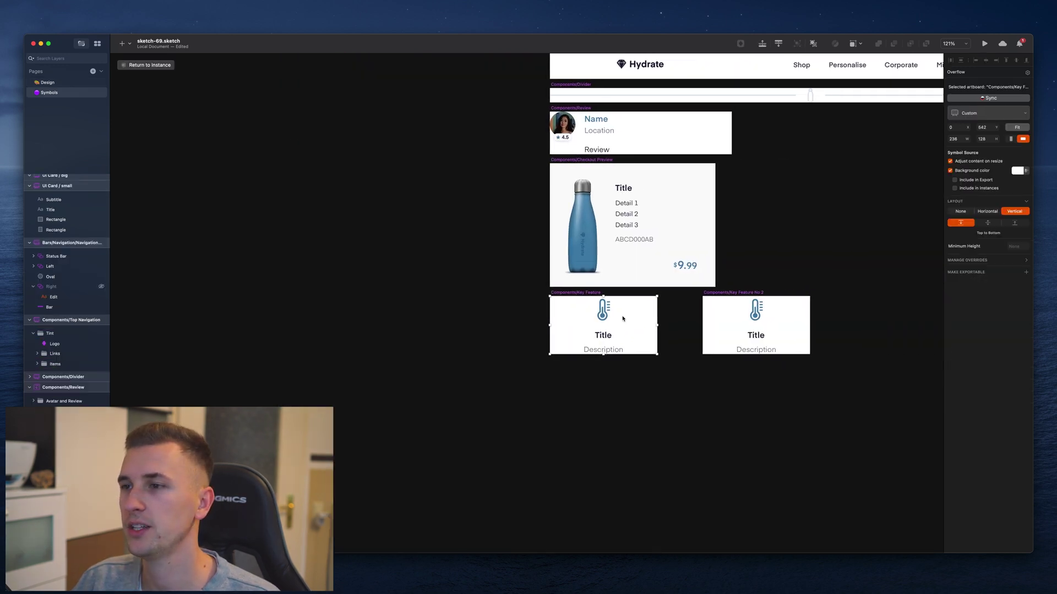
{"action": "scroll", "coordinate": [623, 319], "scroll_direction": "down", "scroll_amount": 5}
{"action": "scroll", "coordinate": [624, 338], "scroll_direction": "right", "scroll_amount": 15}
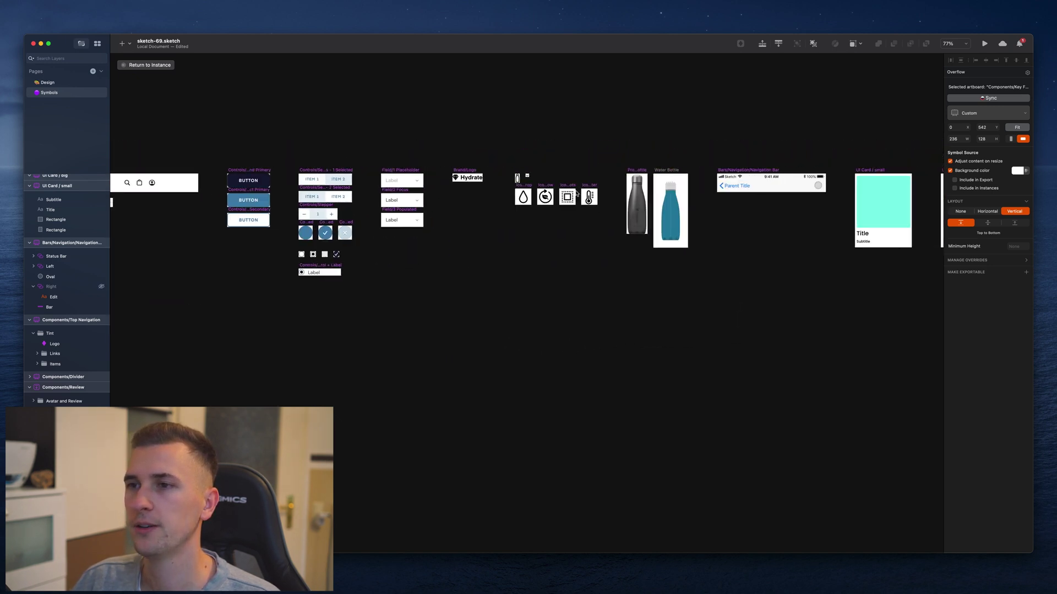
{"action": "scroll", "coordinate": [577, 194], "scroll_direction": "up", "scroll_amount": 10}
{"action": "scroll", "coordinate": [576, 194], "scroll_direction": "up", "scroll_amount": 4}
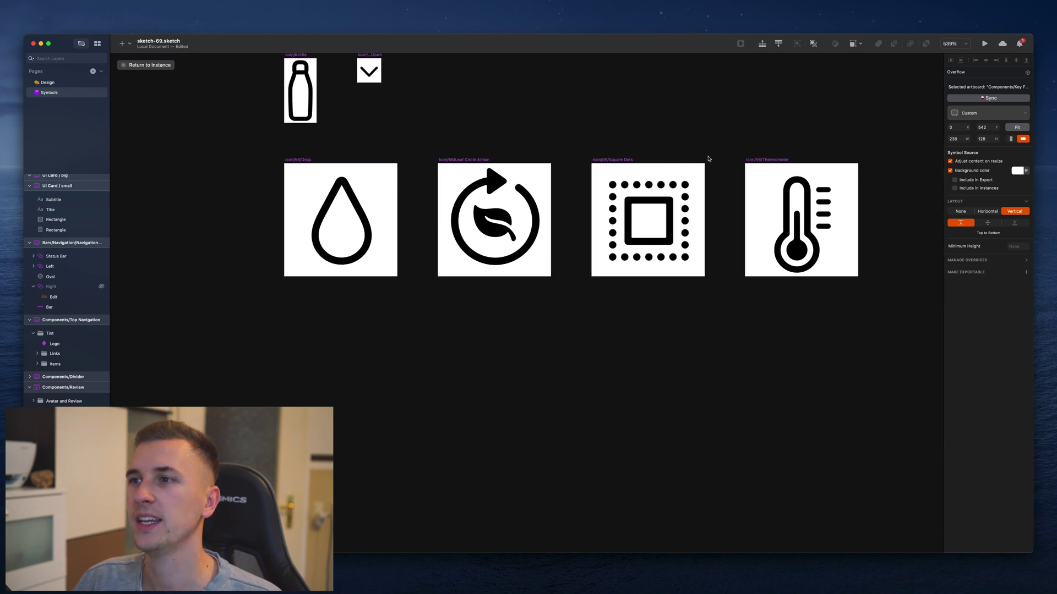
Select the Drop, Leaf Circle Arrow, Square Dots and Thermometer icon symbols in turn
{"action": "left_click", "coordinate": [302, 161]}
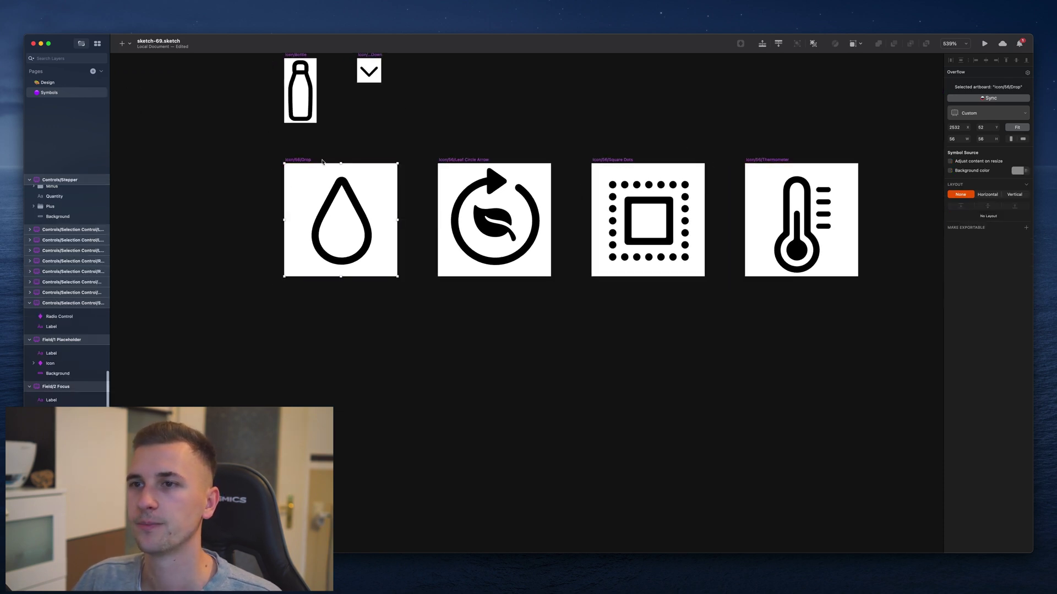
{"action": "left_click", "coordinate": [456, 161]}
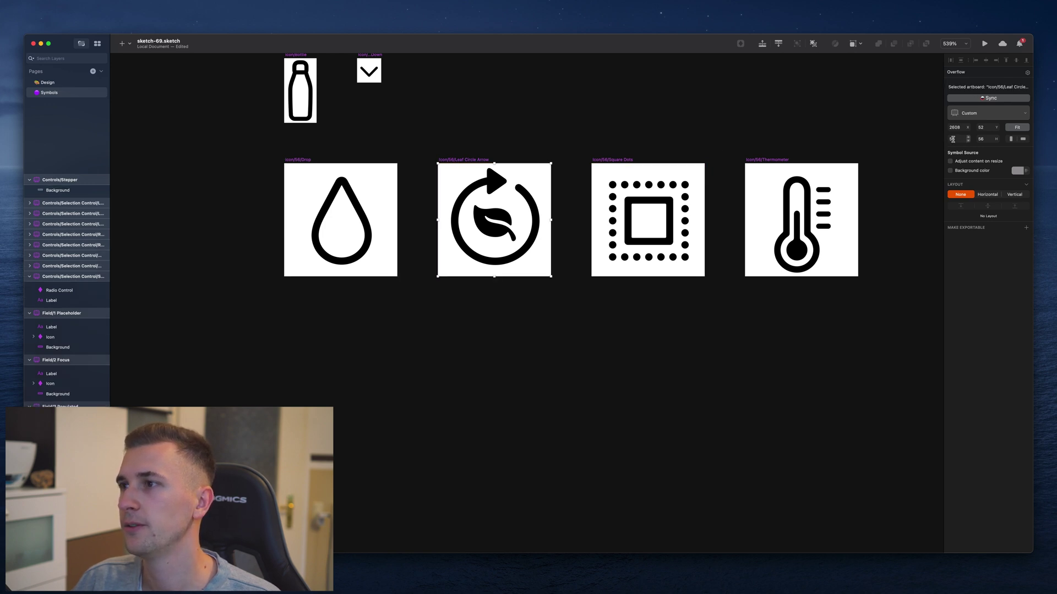
{"action": "left_click", "coordinate": [600, 159]}
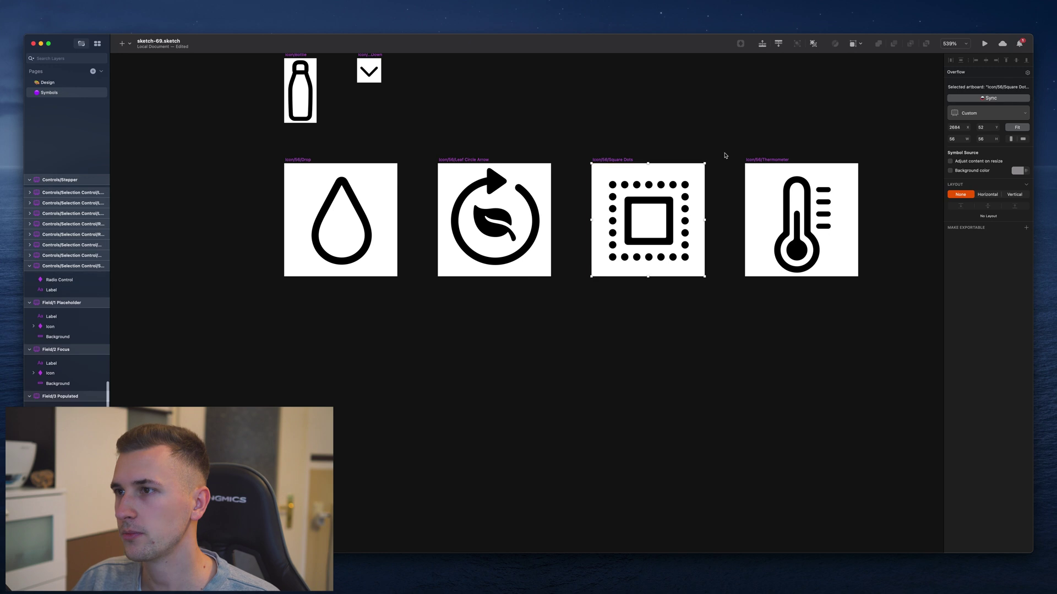
{"action": "left_click", "coordinate": [744, 161]}
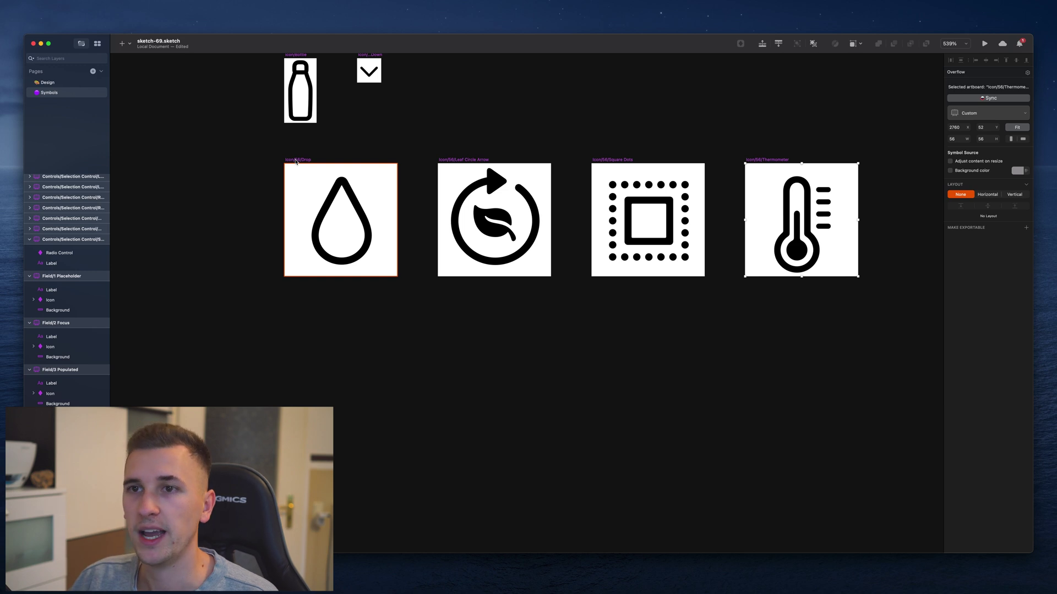
Duplicate the Icon/56/Drop symbol and place the copy below the original
{"action": "left_click", "coordinate": [296, 161]}
{"action": "key", "text": "super+d"}
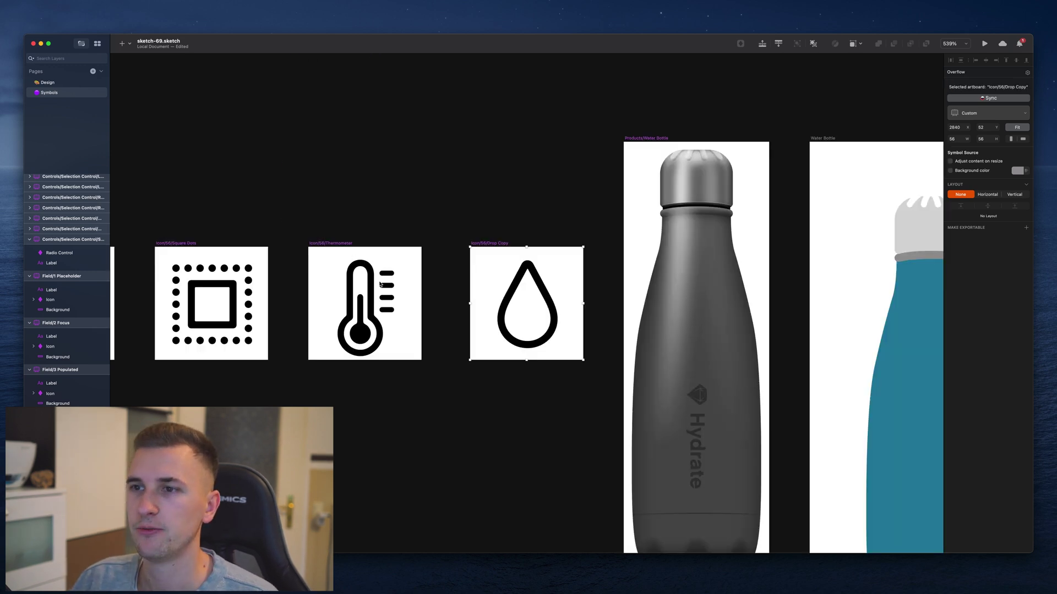
{"action": "scroll", "coordinate": [380, 284], "scroll_direction": "down", "scroll_amount": 3}
{"action": "scroll", "coordinate": [379, 284], "scroll_direction": "left", "scroll_amount": 5}
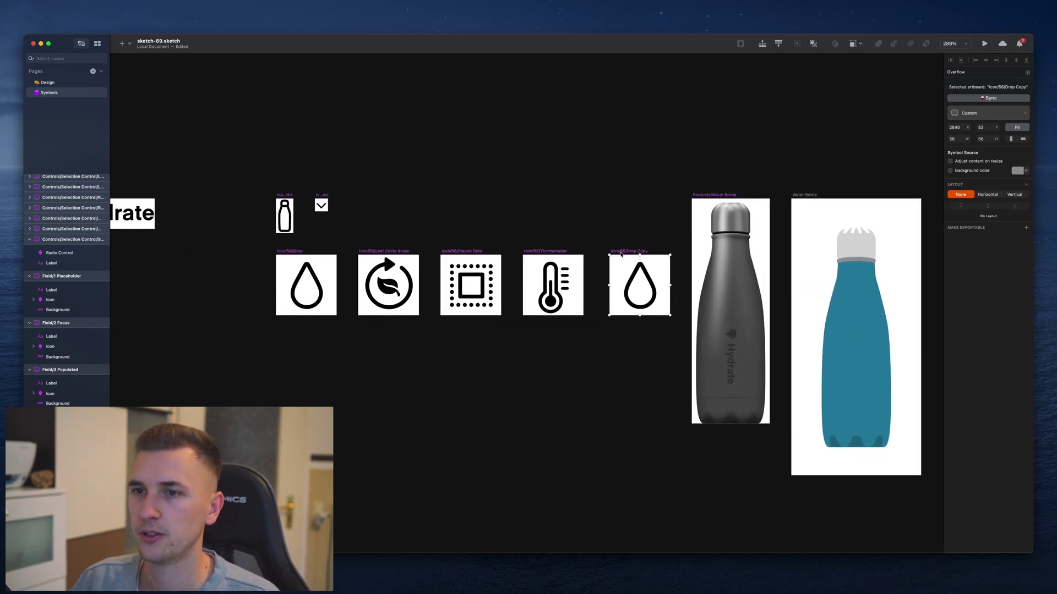
{"action": "left_click_drag", "start_coordinate": [621, 254], "coordinate": [287, 332]}
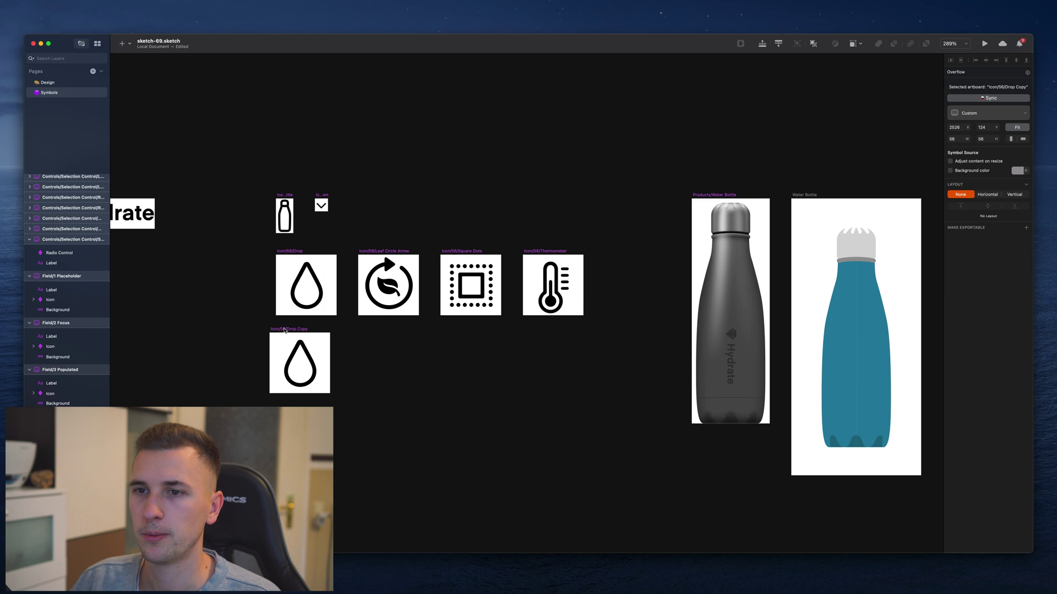
Flip the copy's drop shape vertically and clear the selection
{"action": "left_click", "coordinate": [311, 369]}
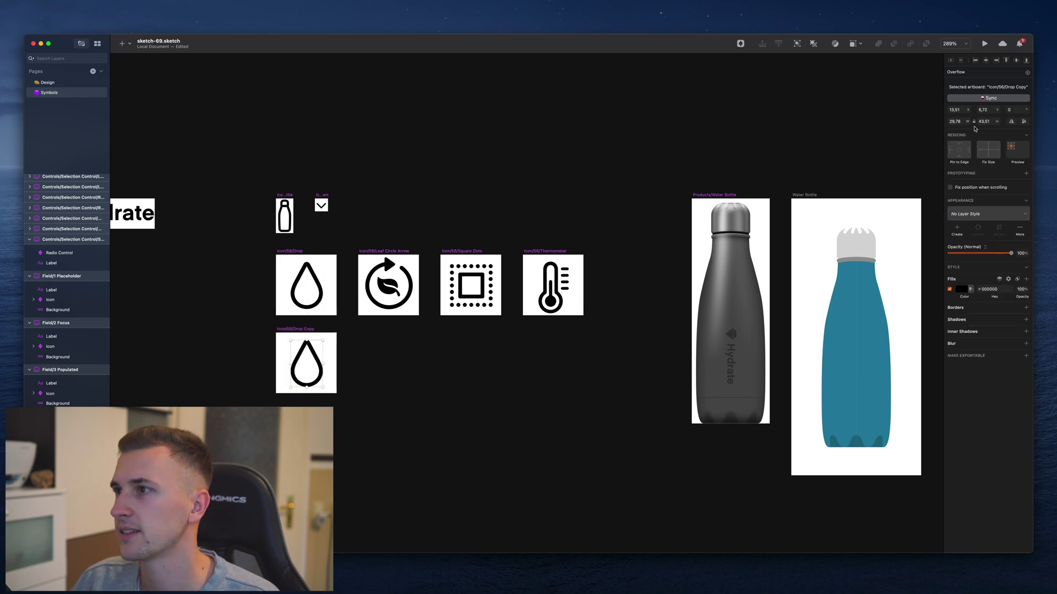
{"action": "left_click", "coordinate": [1023, 121]}
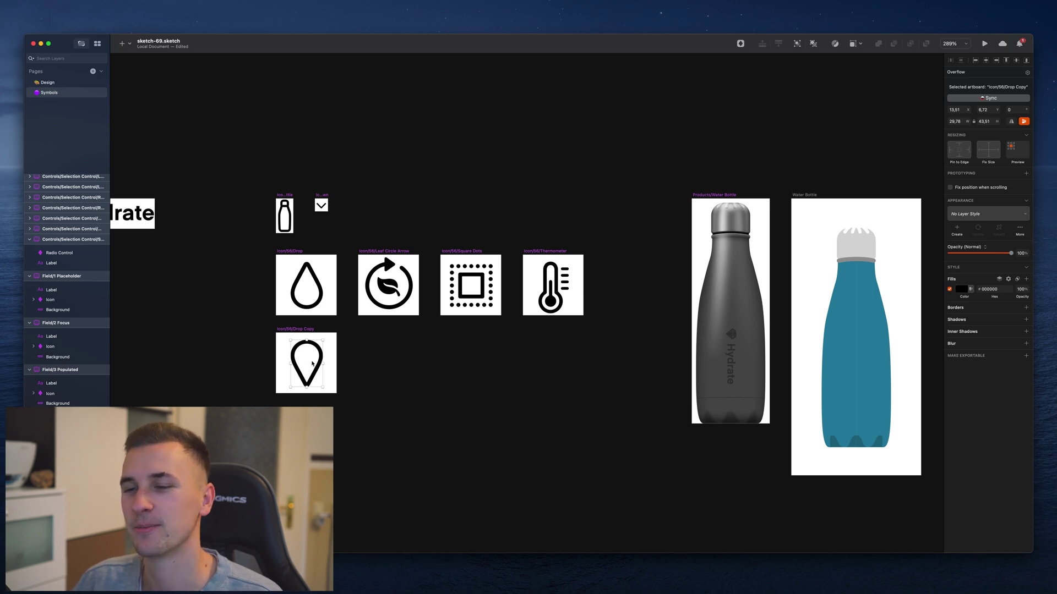
{"action": "left_click", "coordinate": [30, 92]}
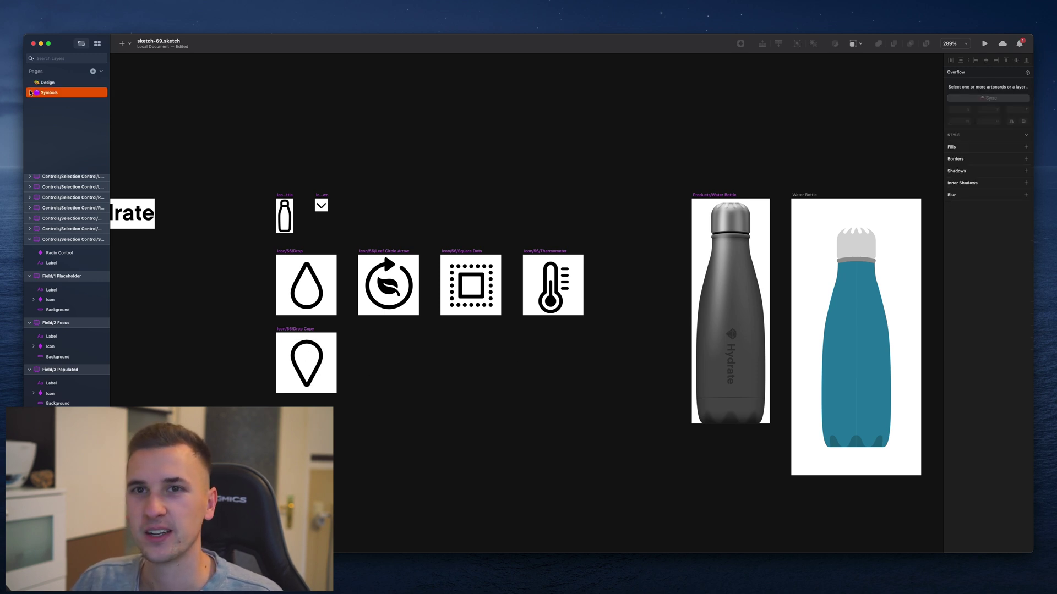
On the Design page, set the ABC card's Icon override to Icon/56/Drop Copy
{"action": "left_click", "coordinate": [48, 83]}
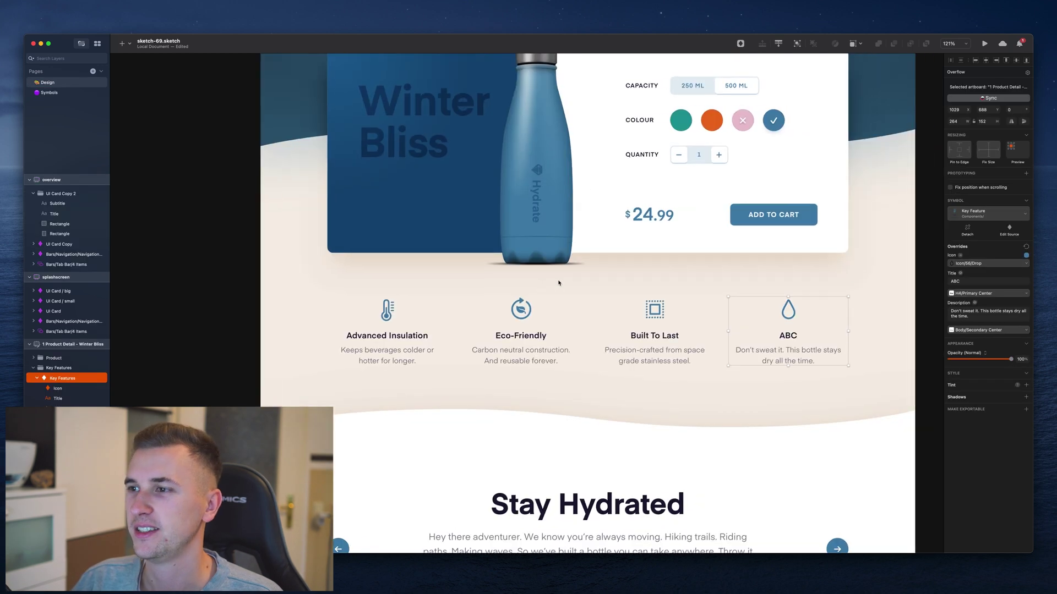
{"action": "left_click", "coordinate": [975, 265]}
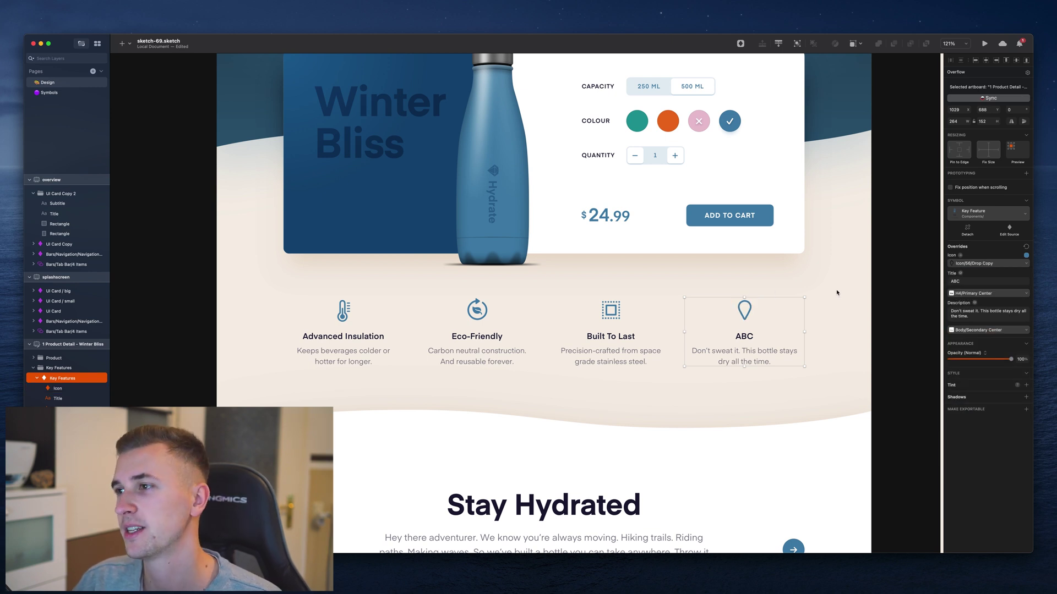
{"action": "left_click", "coordinate": [985, 264]}
{"action": "left_click", "coordinate": [979, 338]}
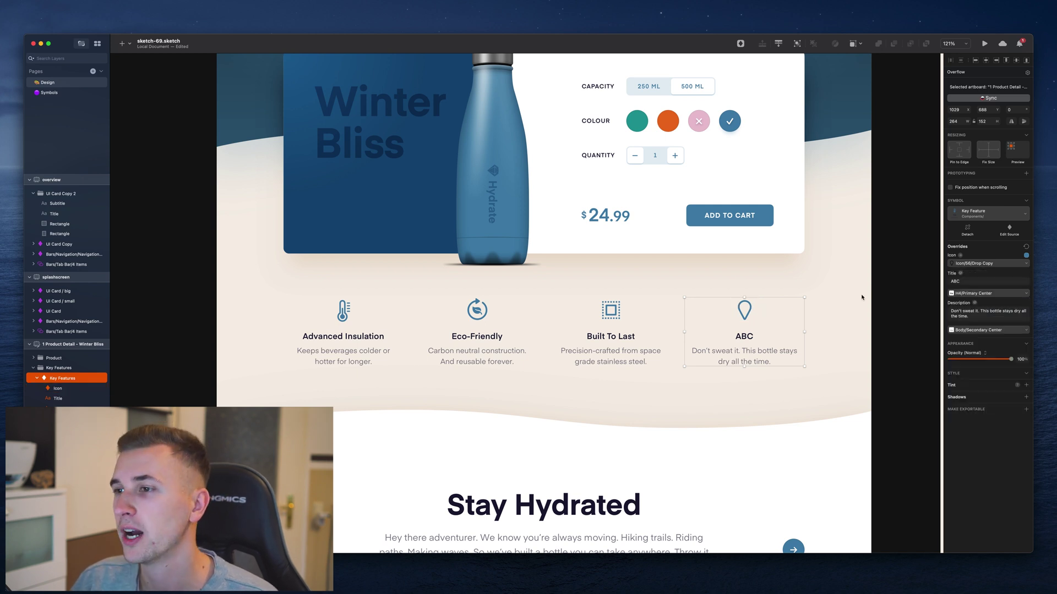
{"action": "left_click", "coordinate": [967, 312]}
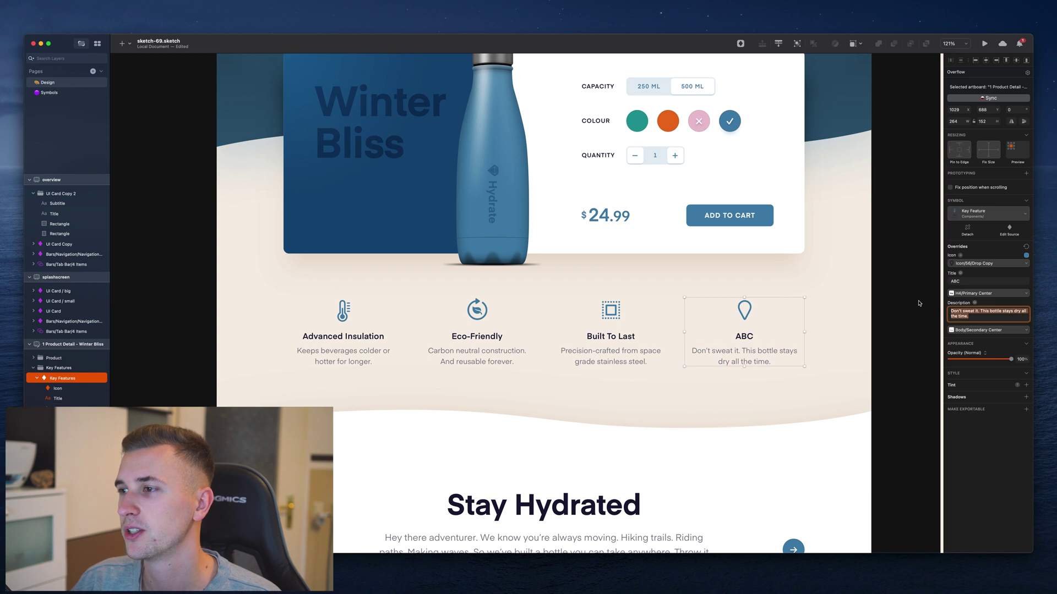
Copy the Built To Last description into the ABC card's Description override
{"action": "left_click", "coordinate": [621, 351]}
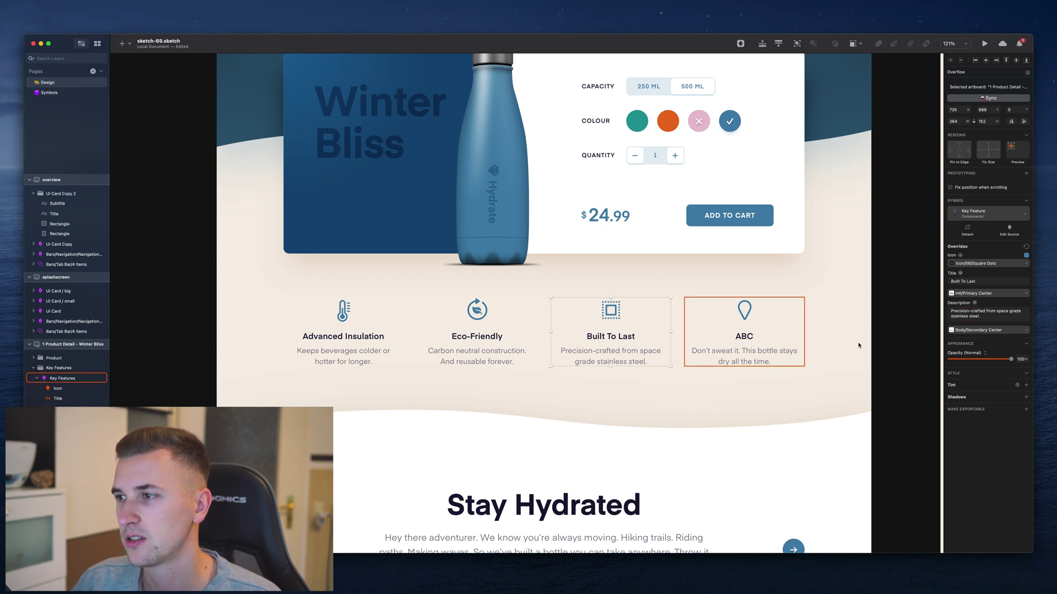
{"action": "left_click", "coordinate": [972, 311]}
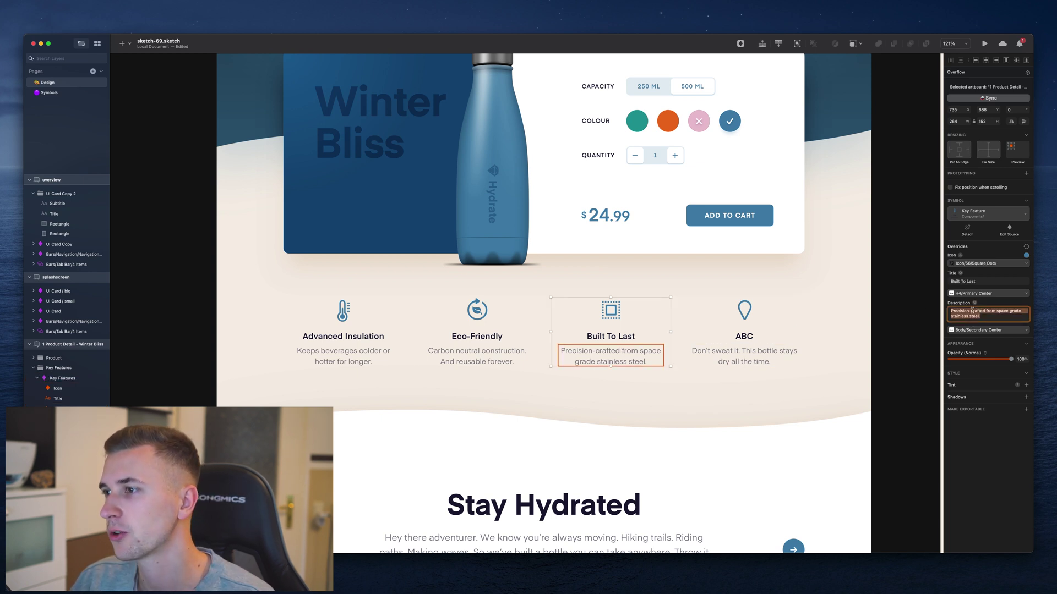
{"action": "left_click", "coordinate": [758, 358]}
{"action": "left_click", "coordinate": [967, 314]}
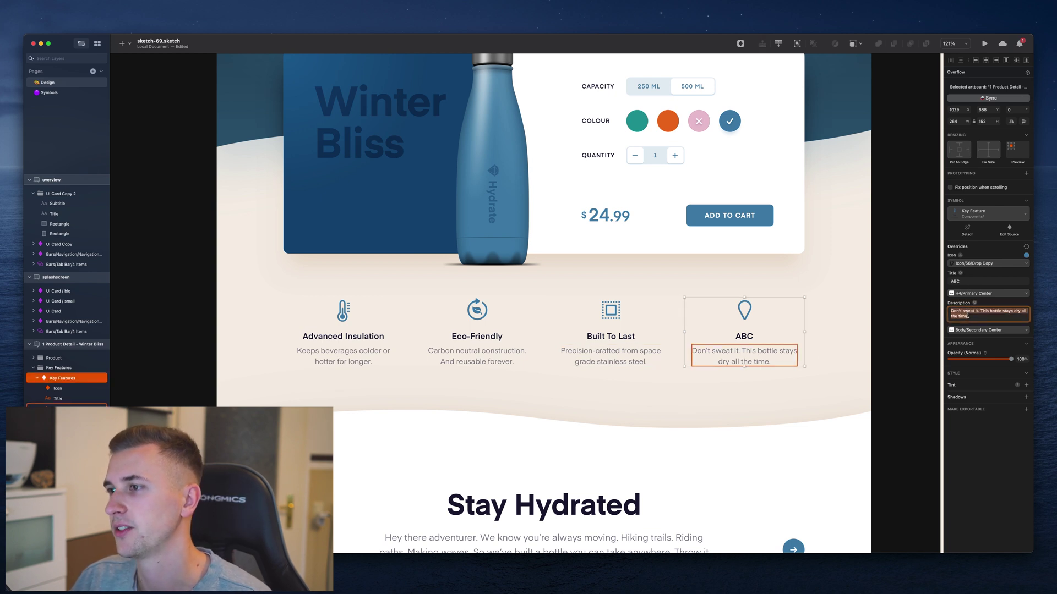
{"action": "key", "text": "super+v"}
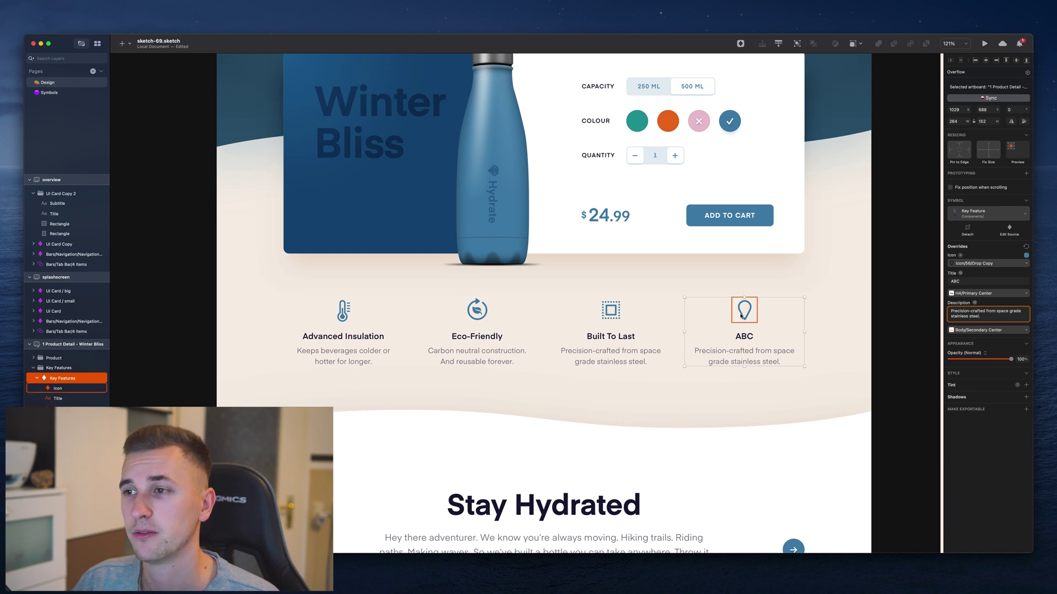
{"action": "left_click", "coordinate": [48, 93]}
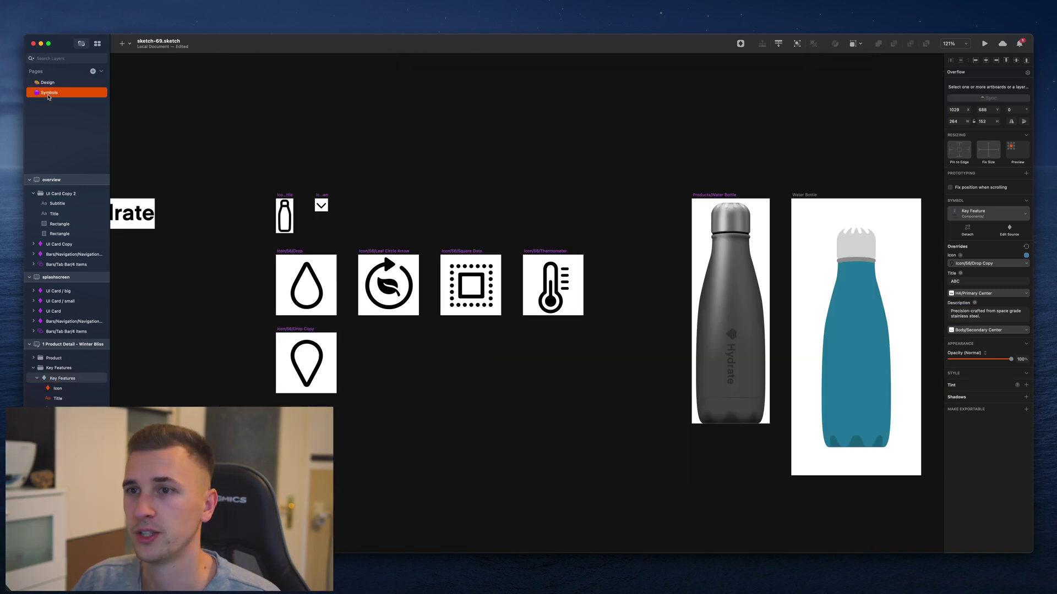
{"action": "scroll", "coordinate": [396, 243], "scroll_direction": "up", "scroll_amount": 3}
{"action": "scroll", "coordinate": [396, 243], "scroll_direction": "up", "scroll_amount": 4}
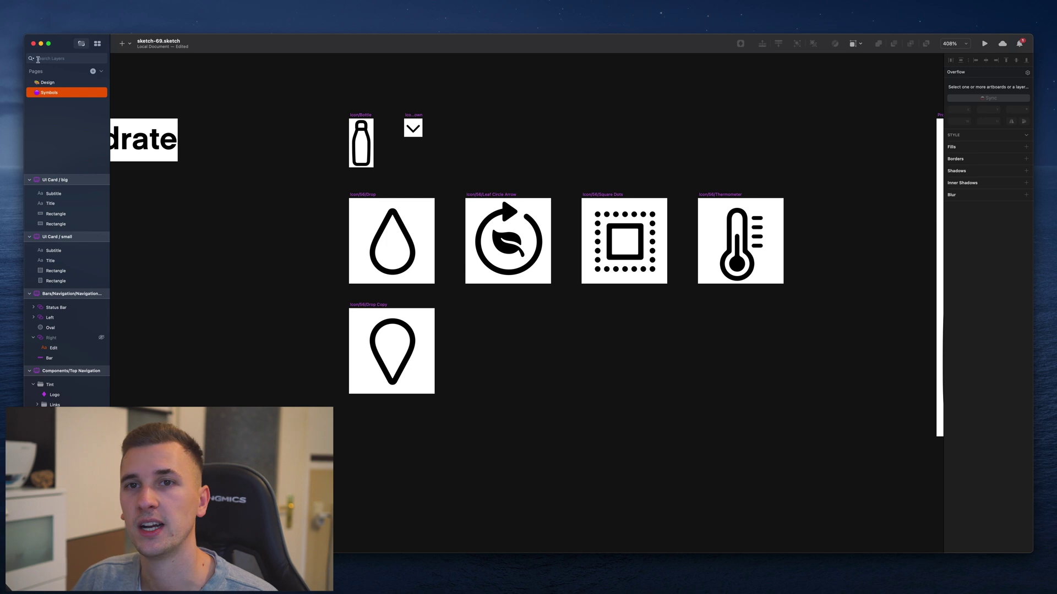
{"action": "scroll", "coordinate": [332, 177], "scroll_direction": "down", "scroll_amount": 5}
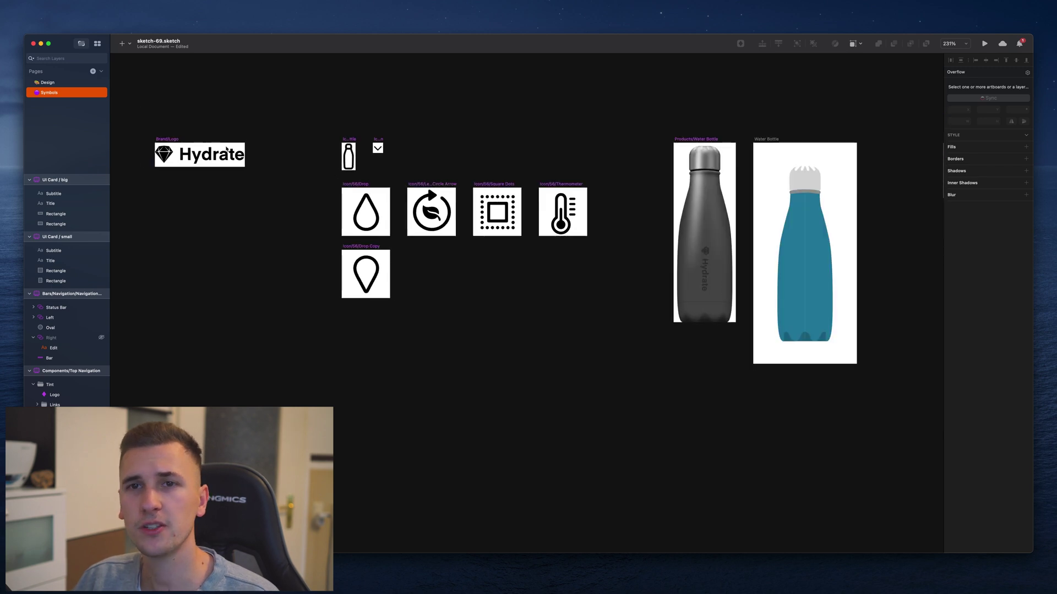
{"action": "left_click", "coordinate": [57, 82]}
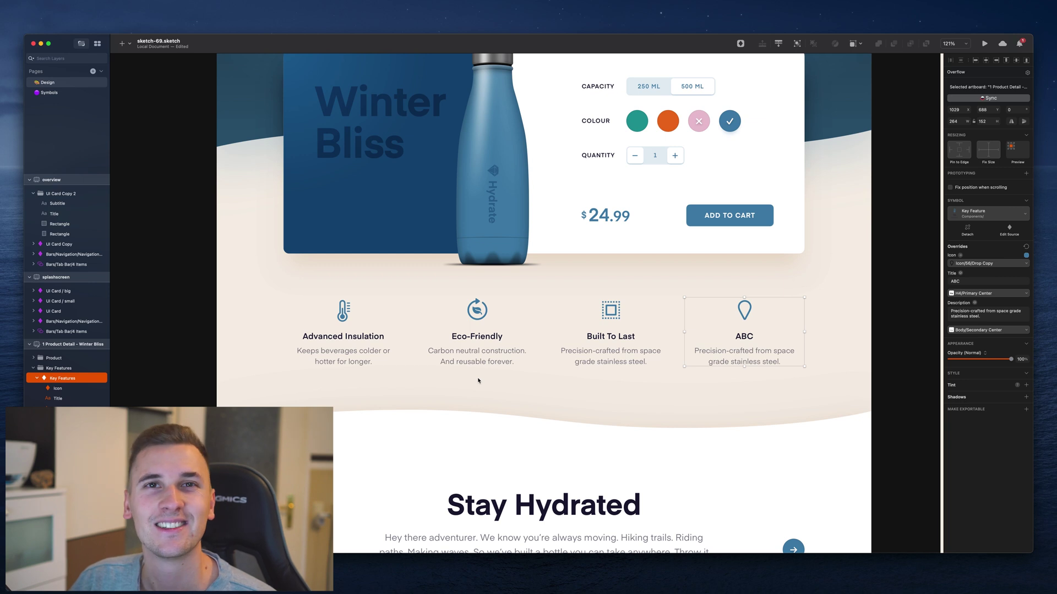
Draw a 56×56 artboard on the Symbols page and make it the symbol Icon/56/blank
{"action": "key", "text": "Page_Down"}
{"action": "key", "text": "a"}
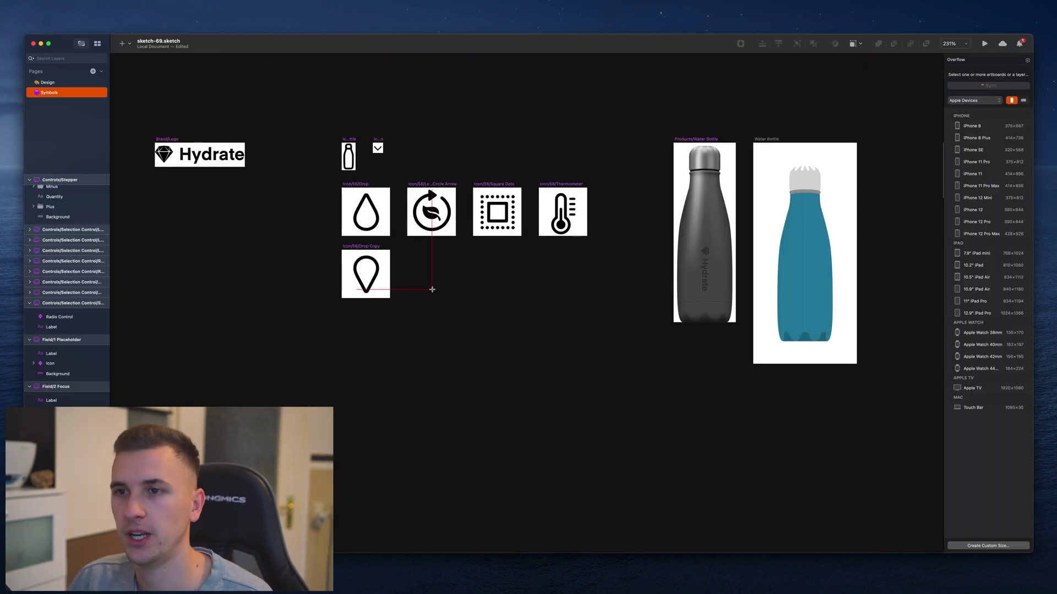
{"action": "left_click_drag", "start_coordinate": [408, 252], "coordinate": [430, 270]}
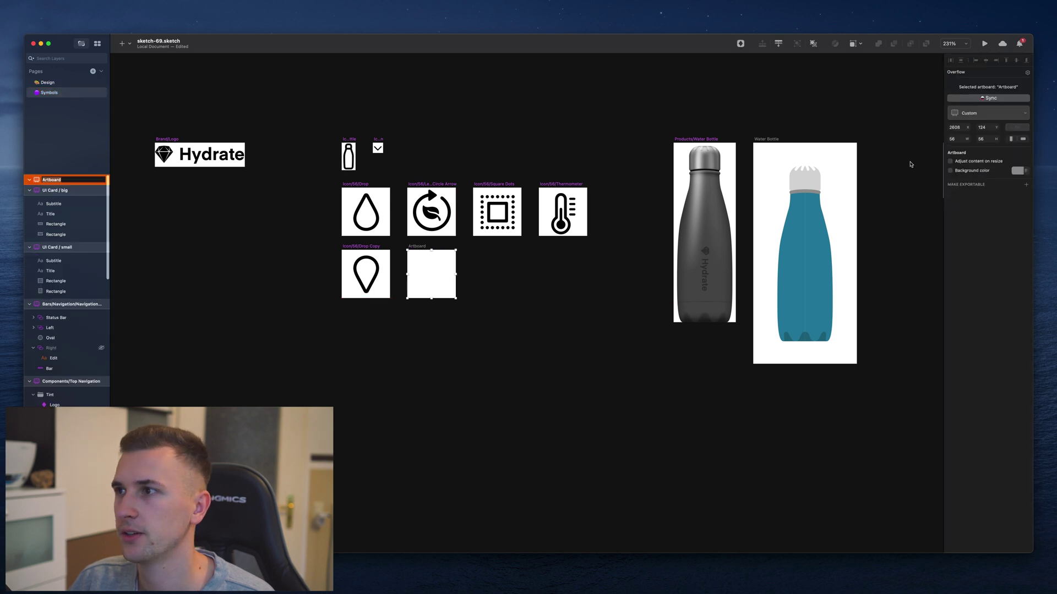
{"action": "left_click", "coordinate": [740, 43]}
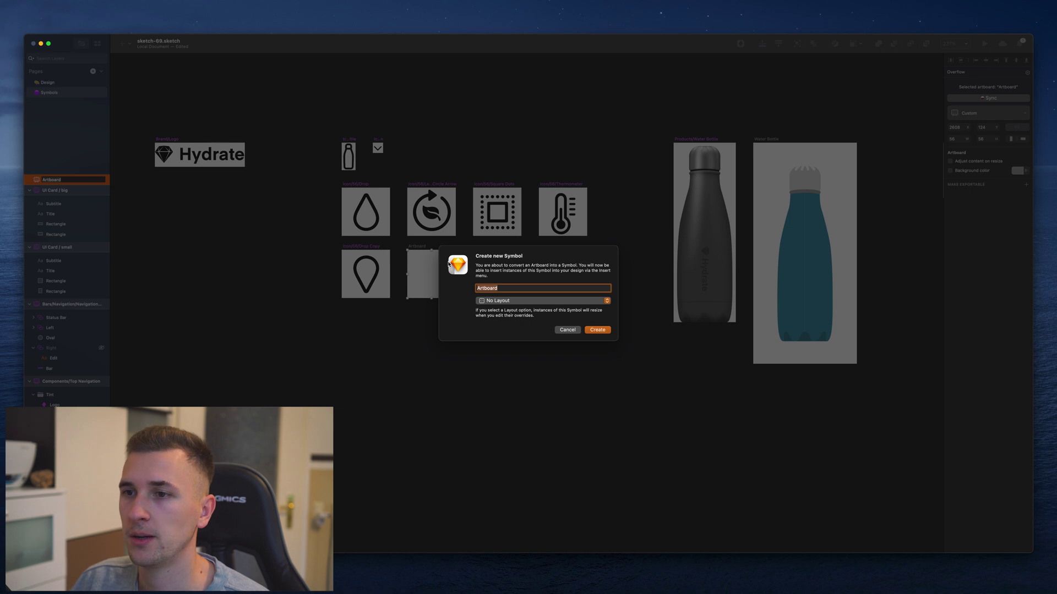
{"action": "type", "text": "Icon/56"}
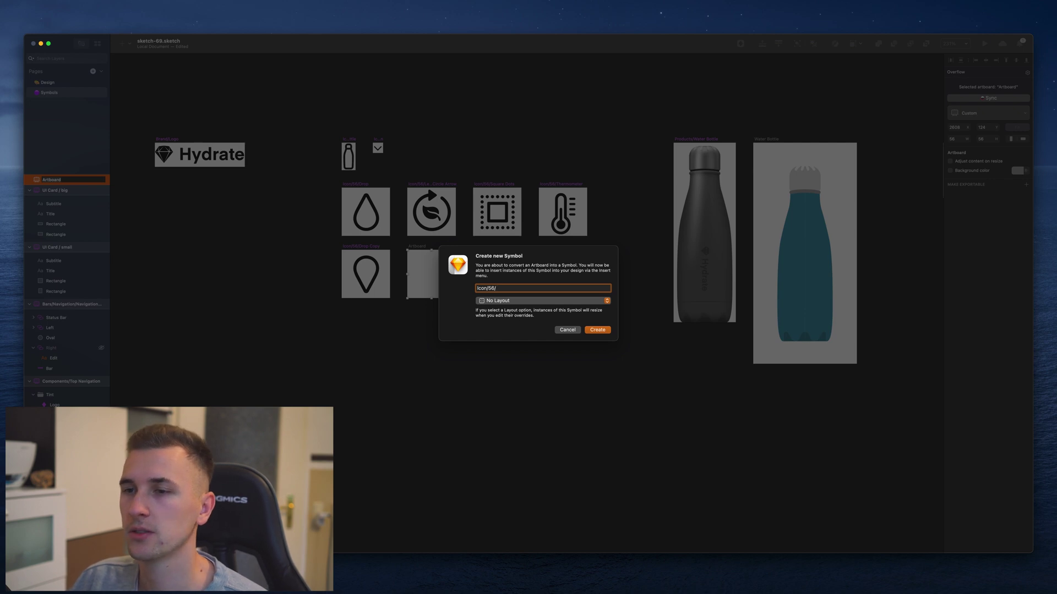
{"action": "type", "text": "/blank"}
{"action": "key", "text": "Return"}
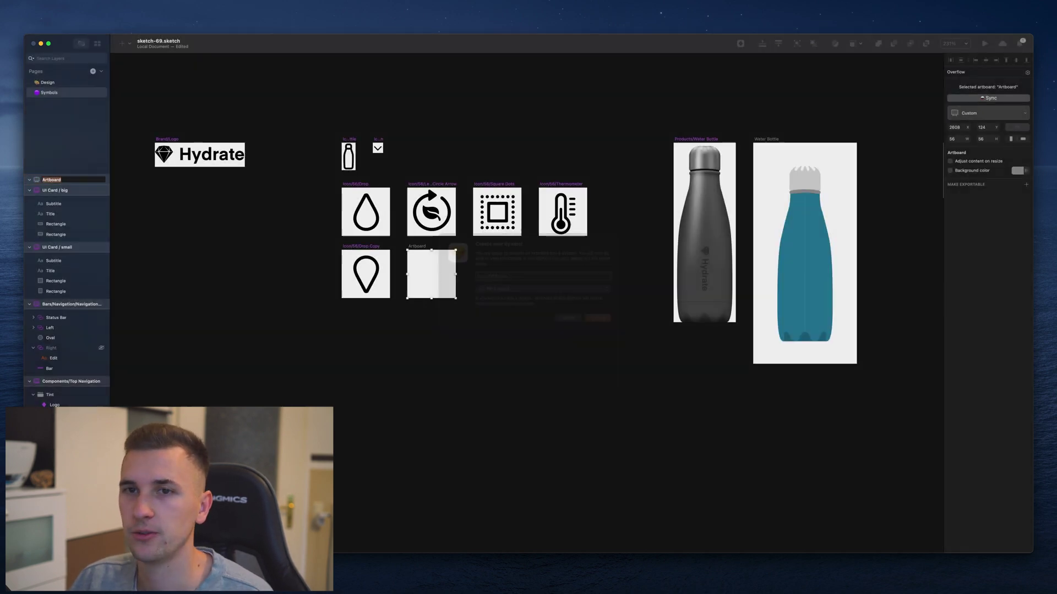
{"action": "left_click", "coordinate": [46, 82]}
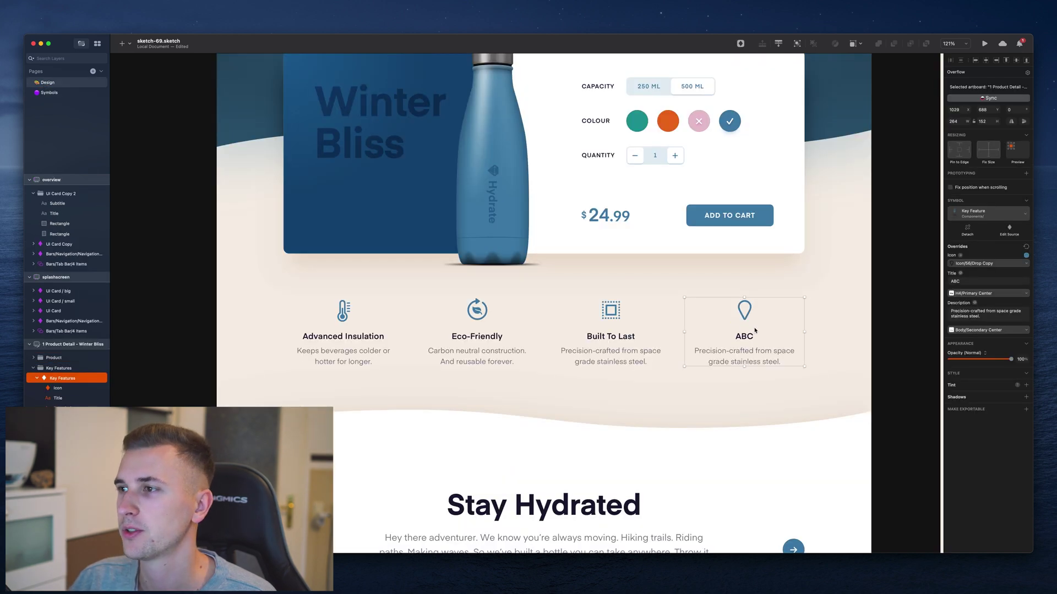
Set the ABC card's Icon override to Icon/56/blank
{"action": "left_click", "coordinate": [989, 265]}
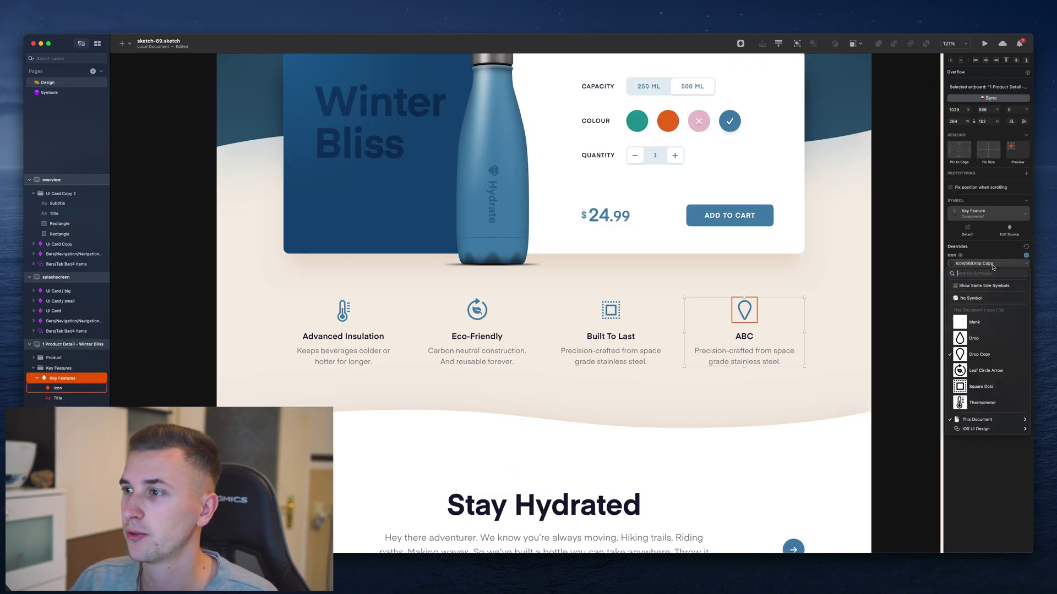
{"action": "left_click", "coordinate": [972, 322]}
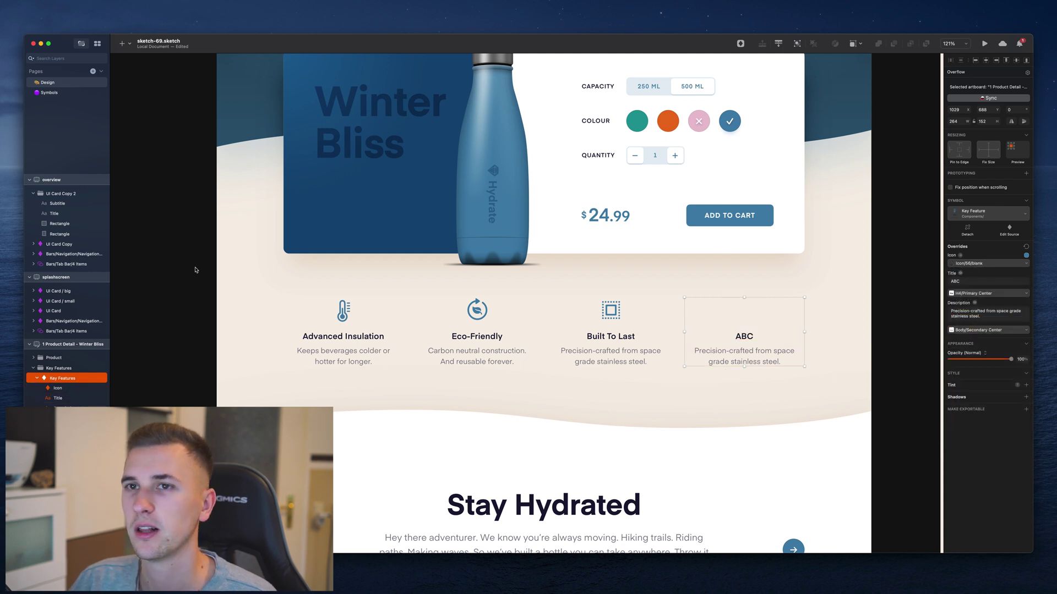
{"action": "left_click", "coordinate": [56, 94]}
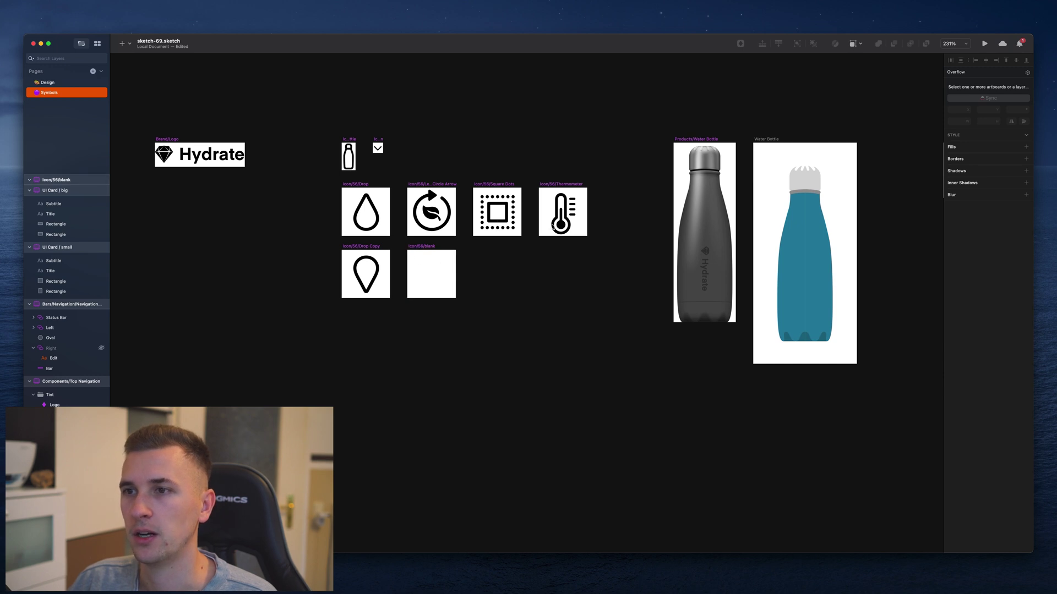
Paste the thermometer icon into Icon/56/blank and flip it vertically
{"action": "left_click", "coordinate": [560, 226]}
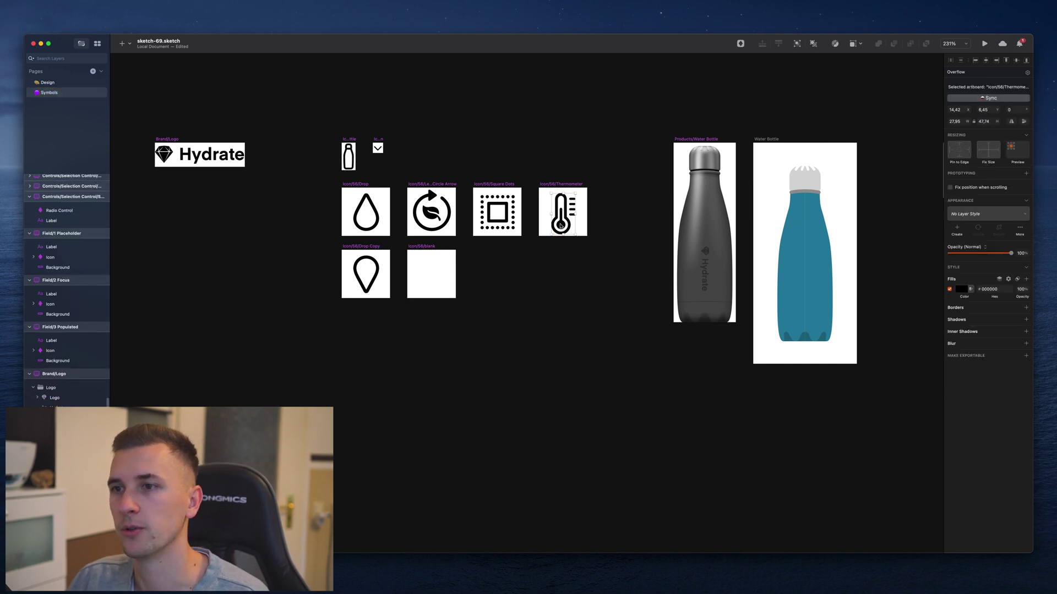
{"action": "left_click", "coordinate": [420, 273]}
{"action": "key", "text": "super+v"}
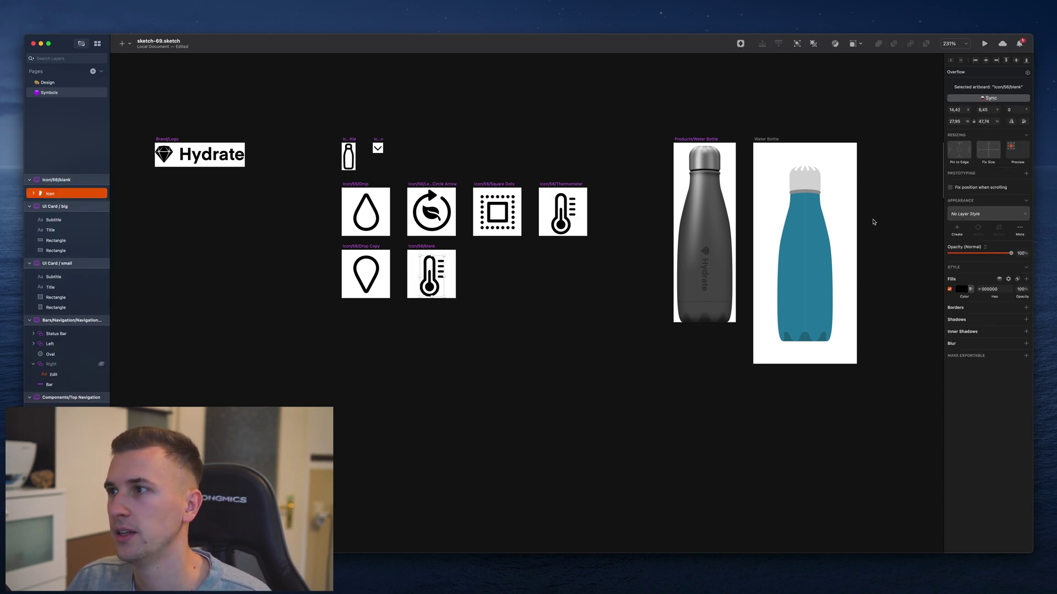
{"action": "left_click", "coordinate": [1023, 122]}
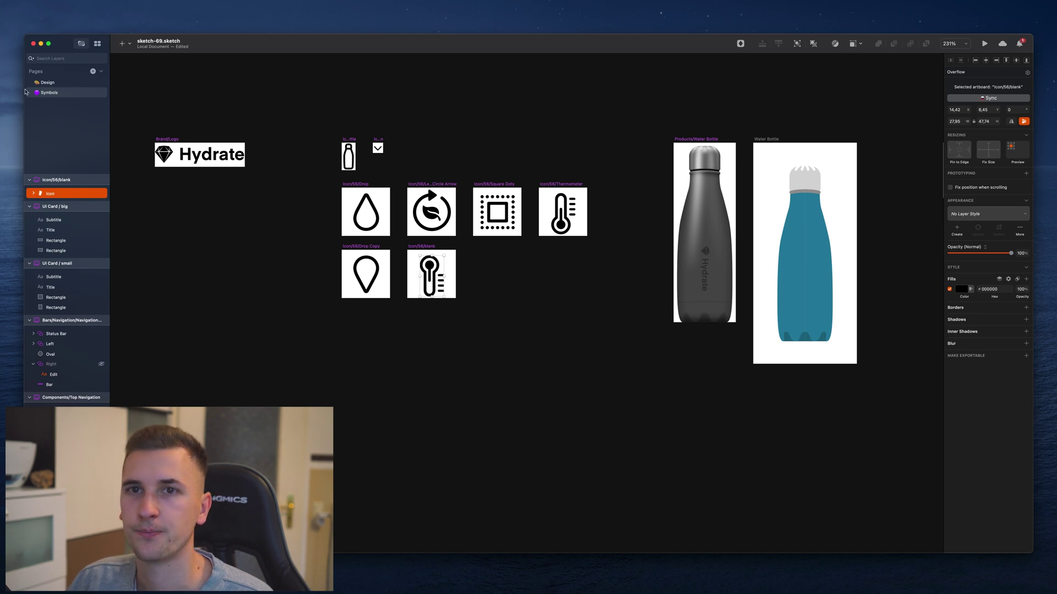
{"action": "left_click", "coordinate": [47, 82]}
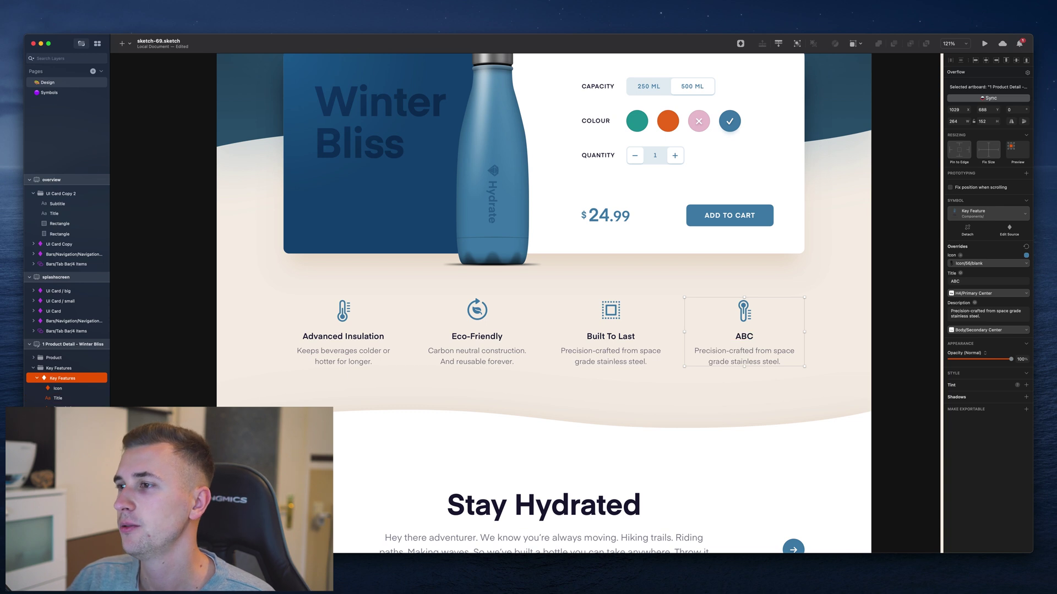
{"action": "left_click", "coordinate": [985, 269]}
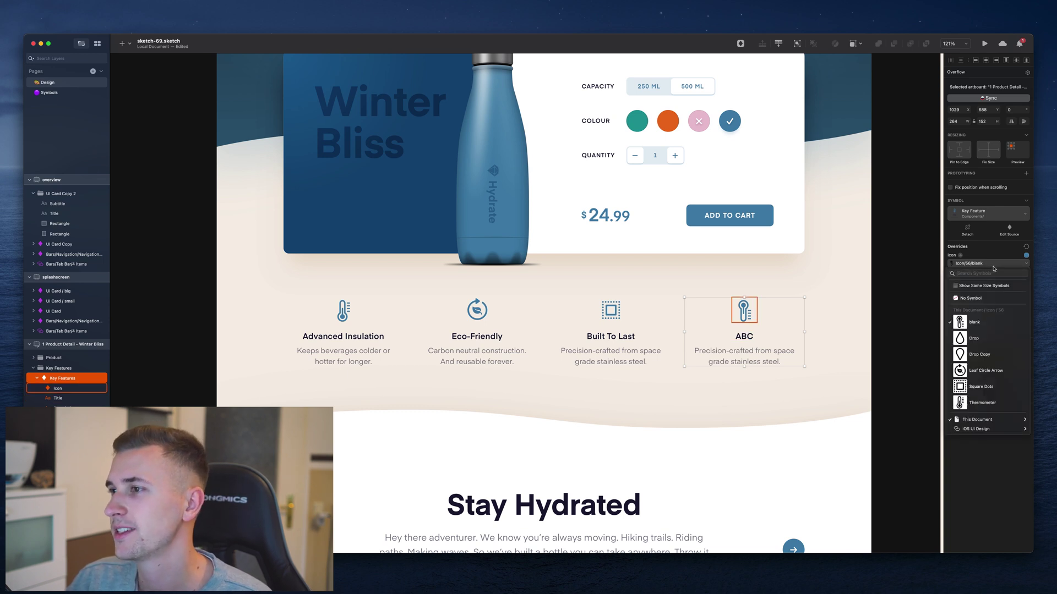
{"action": "left_click", "coordinate": [980, 277]}
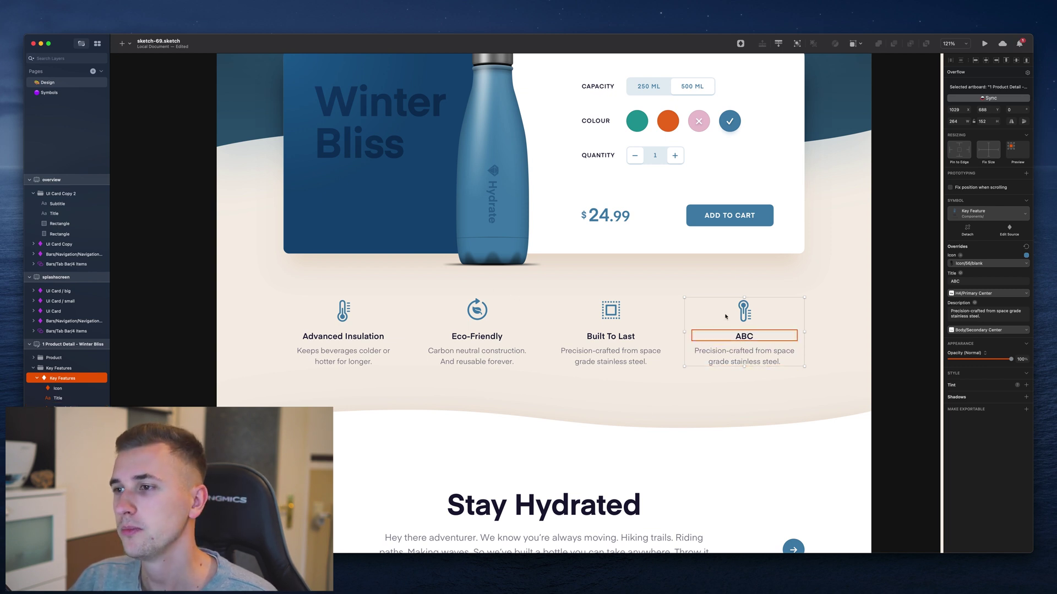
On the Symbols page, change the Key Feature symbol's Title font from Eina 01 to EmbossedBlack
{"action": "left_click", "coordinate": [44, 83]}
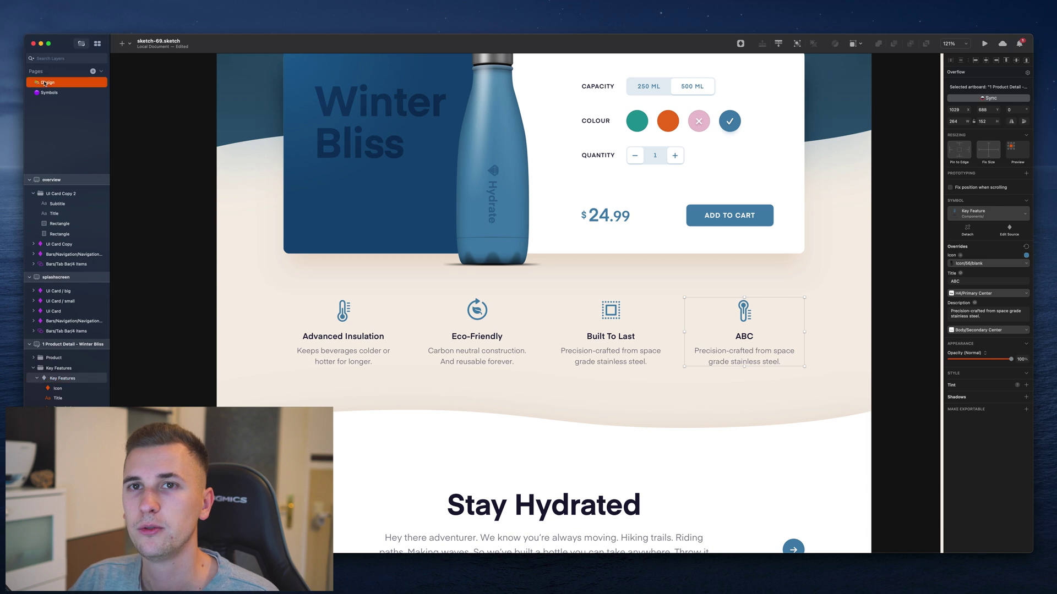
{"action": "left_click", "coordinate": [45, 93]}
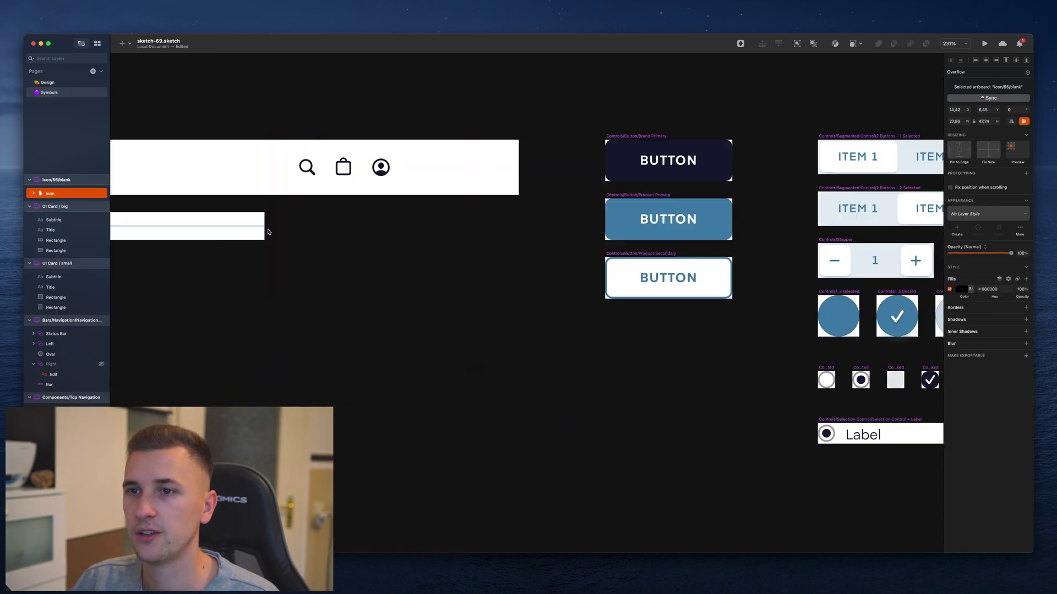
{"action": "scroll", "coordinate": [268, 232], "scroll_direction": "down", "scroll_amount": 5}
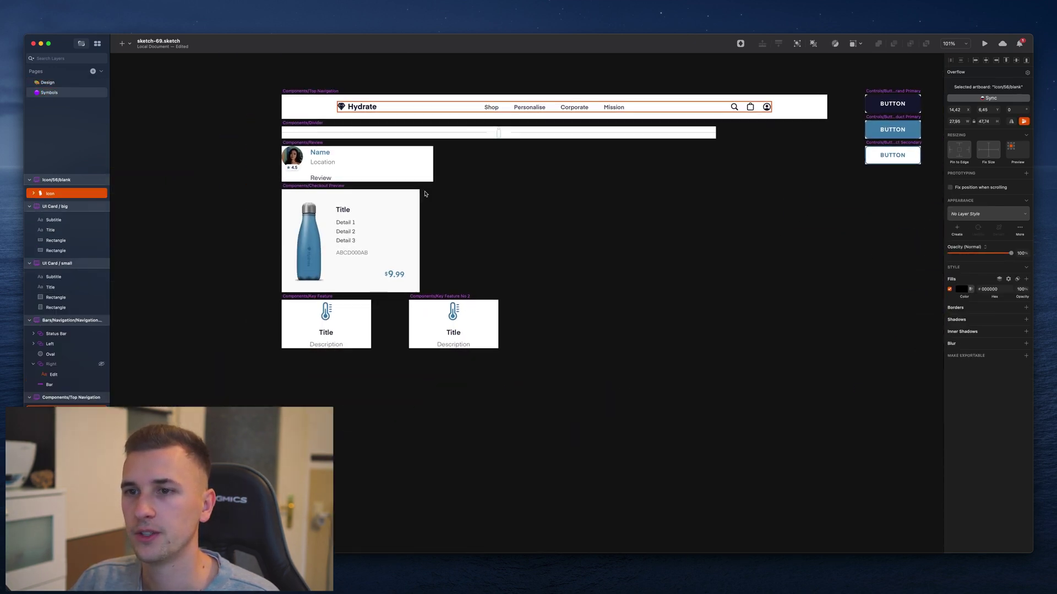
{"action": "scroll", "coordinate": [371, 294], "scroll_direction": "up", "scroll_amount": 5}
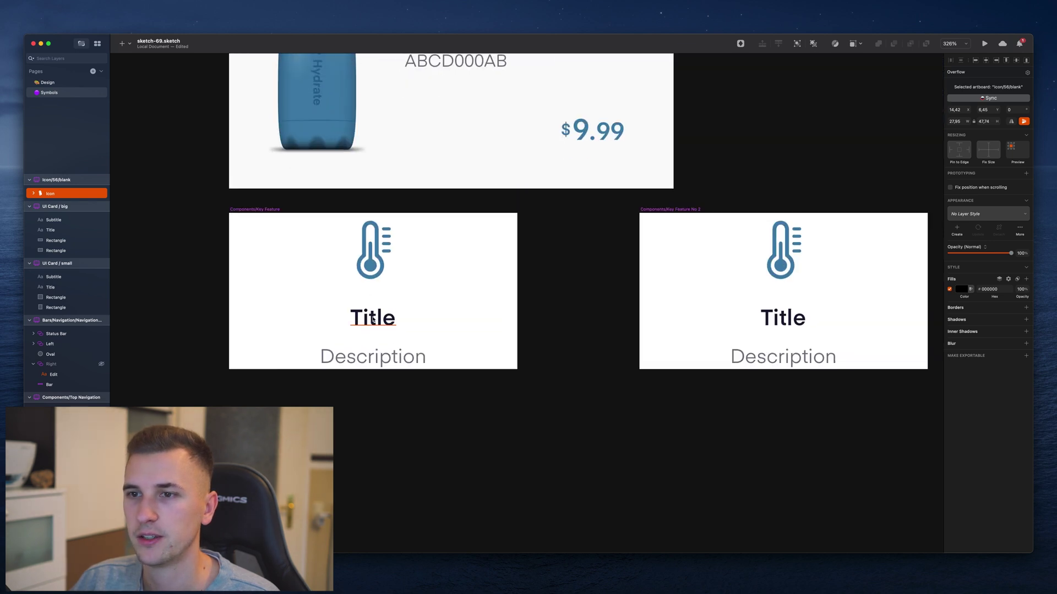
{"action": "left_click", "coordinate": [372, 320]}
{"action": "left_click", "coordinate": [971, 278]}
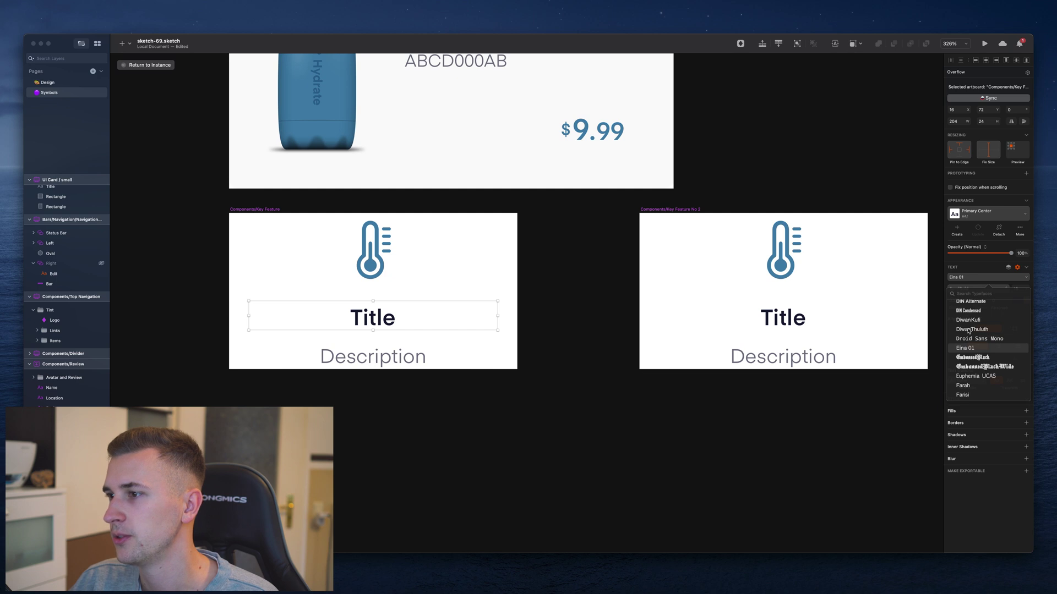
{"action": "key", "text": "Down"}
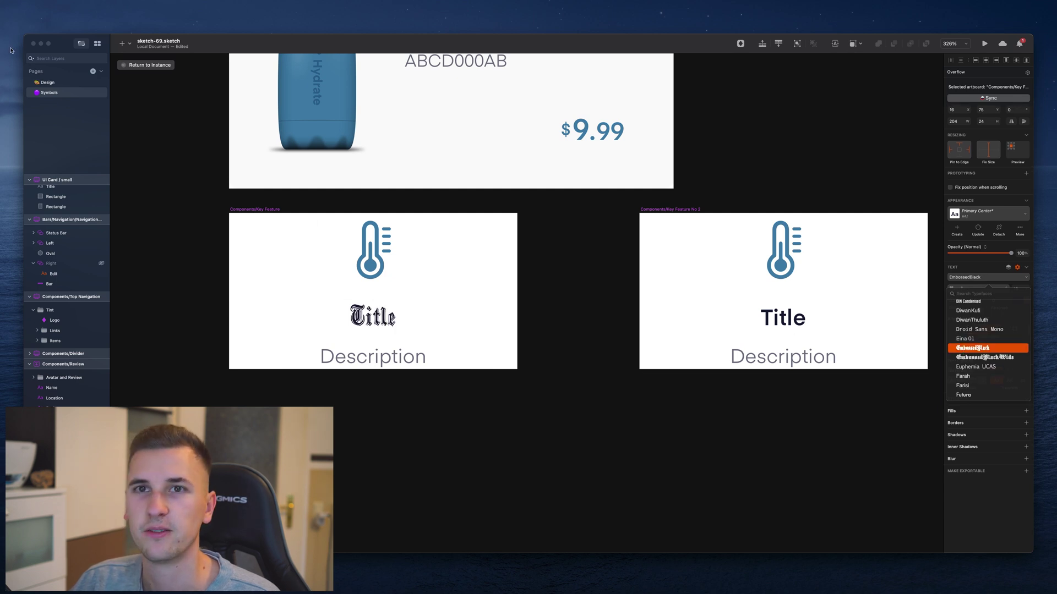
{"action": "left_click", "coordinate": [48, 84]}
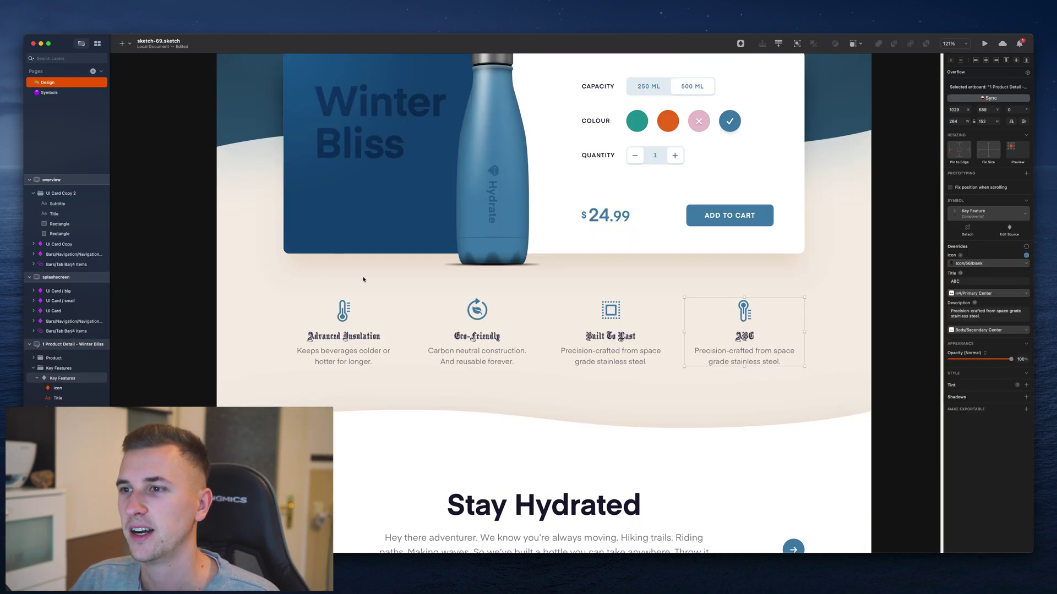
{"action": "left_click", "coordinate": [690, 378]}
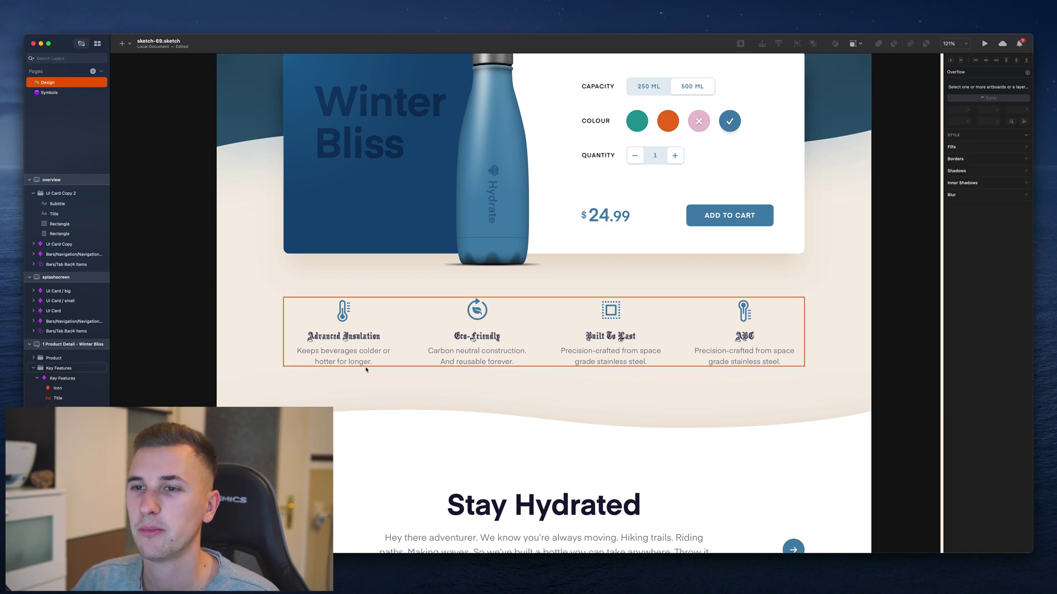